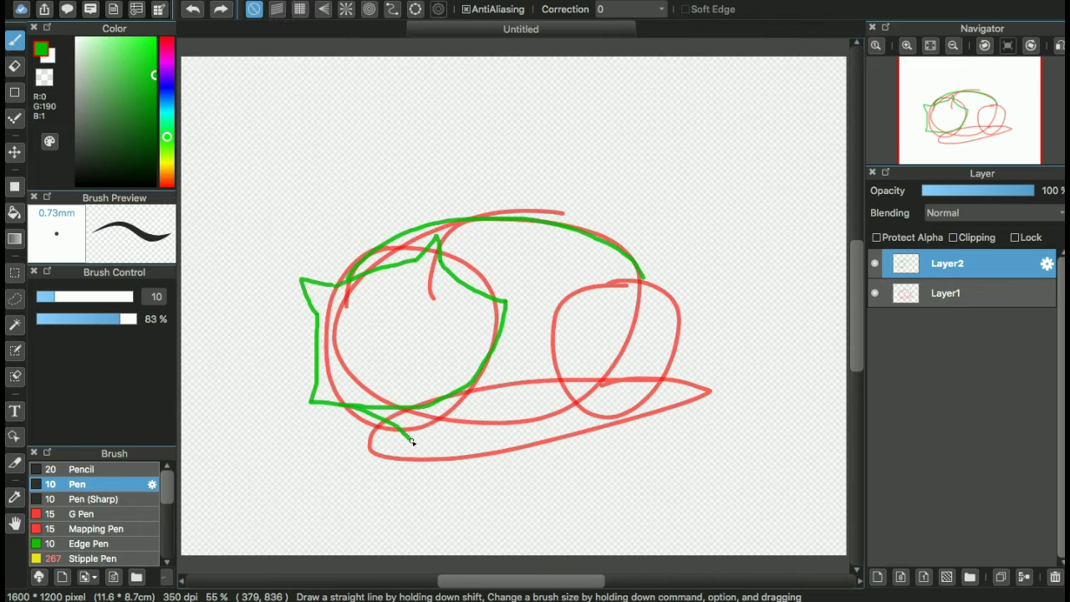
Sketch the fox's curled tail, lower body and hind leg in green over the red guide shapes on Layer2
mouse_move(255, 378)
mouse_down()
mouse_move(663, 332)
mouse_move(669, 281)
mouse_up()
key(super+z)
drag(411, 485, 652, 289)
drag(650, 308, 603, 381)
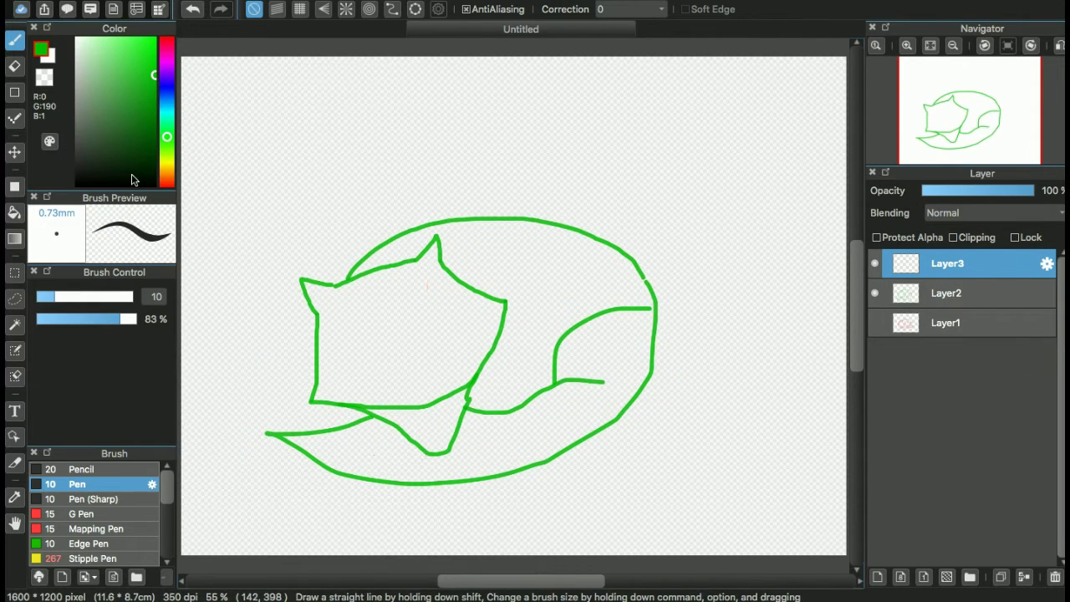
Trace the fox's head and ears in black on Layer3 with the Pen (Sharp) brush at size 7
click(95, 499)
click(156, 296)
text(7)
mouse_move(307, 406)
mouse_down()
mouse_move(314, 319)
mouse_move(297, 273)
mouse_move(348, 282)
mouse_up()
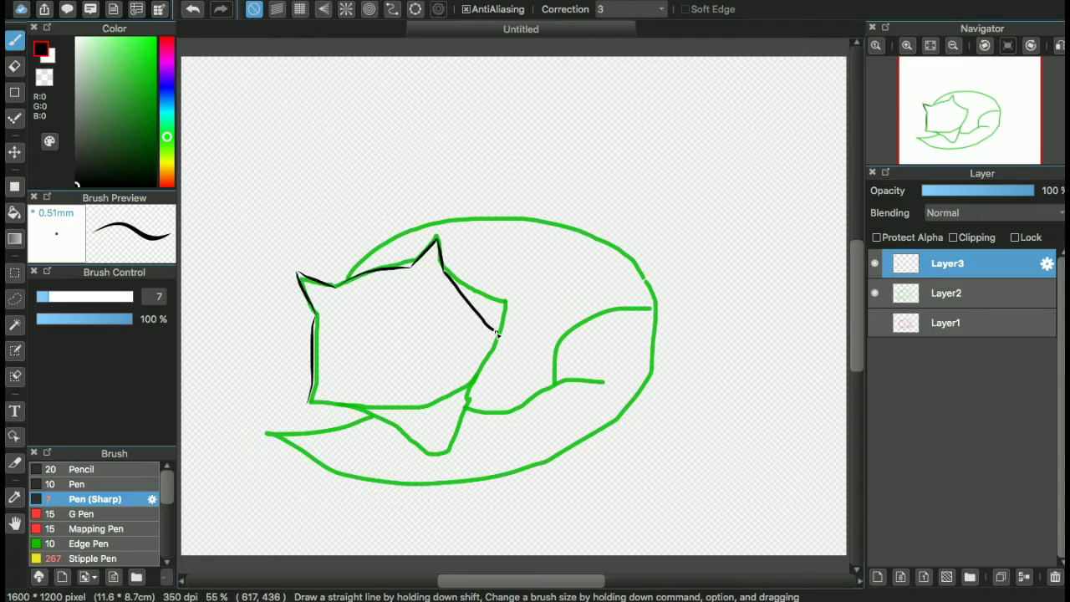
scroll(309, 408, up, 3)
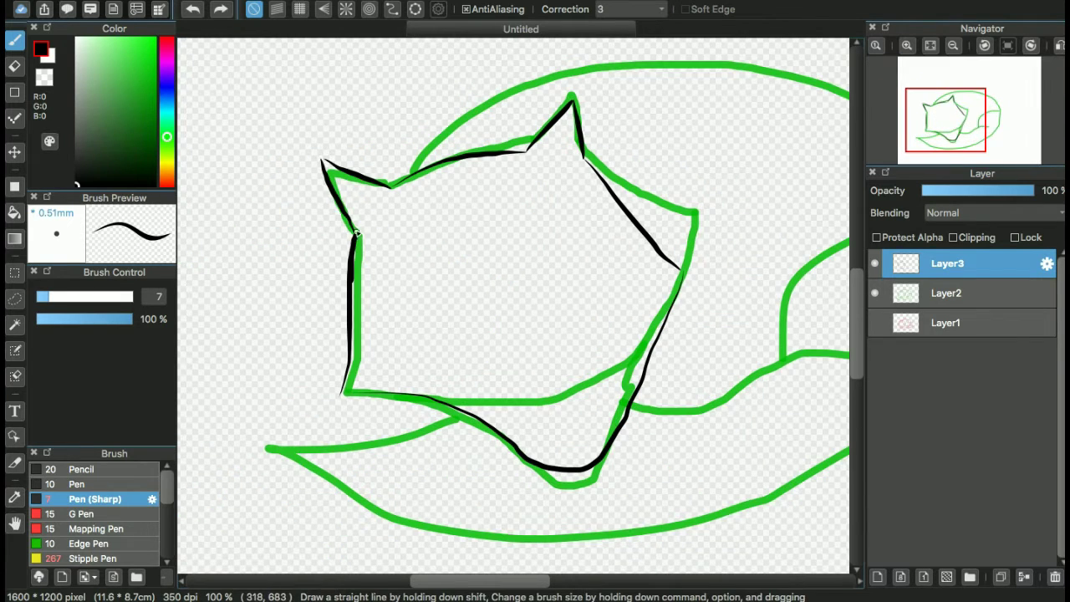
Thicken the thin line ends at the corners of the black head outline
key(x)
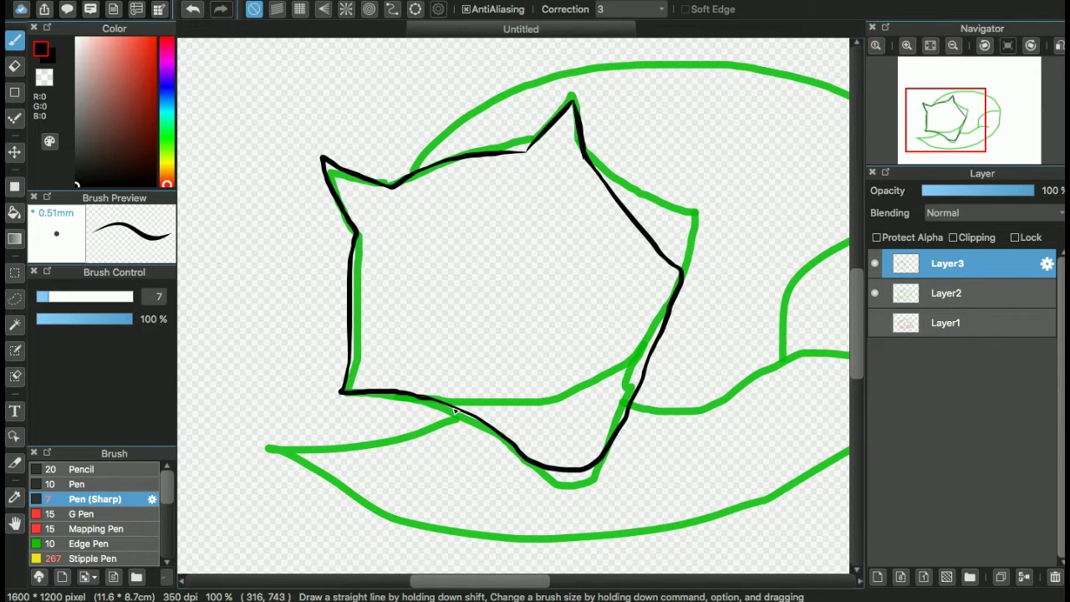
scroll(340, 391, up, 5)
scroll(518, 346, left, 5)
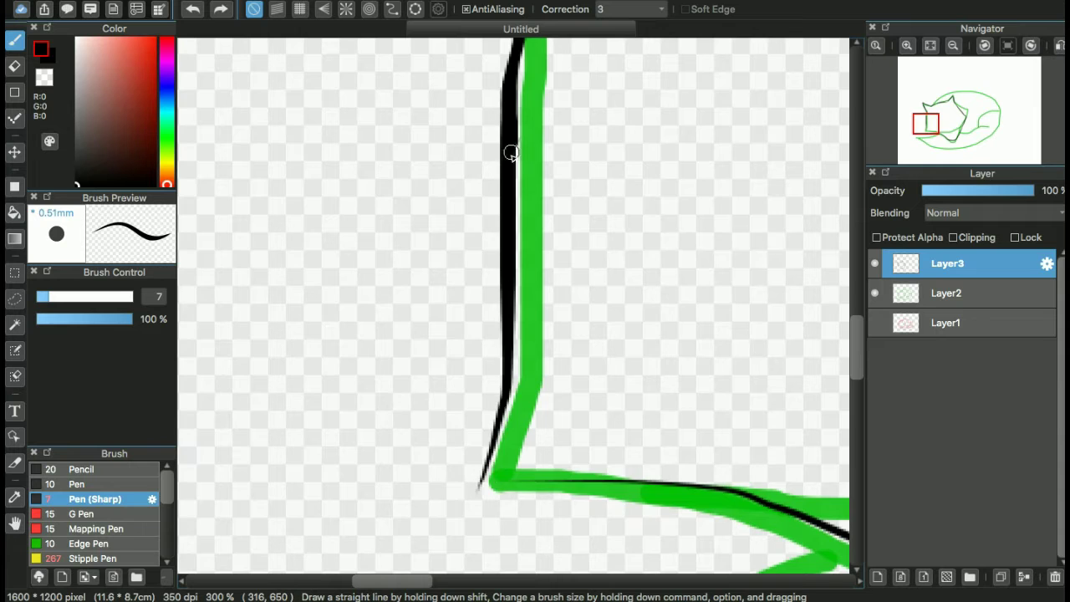
scroll(833, 536, down, 8)
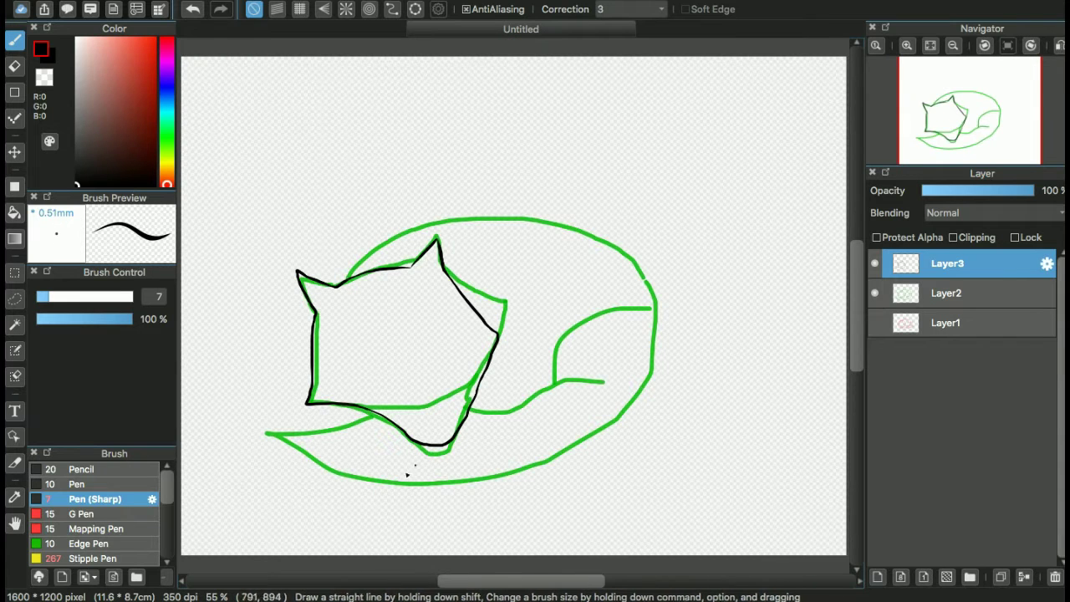
Trace the curled back and tail in black with Pen (Sharp) at size 10 and hide the green sketch layer
key(ctrl+z)
mouse_move(350, 282)
mouse_down()
mouse_move(659, 316)
mouse_move(661, 329)
mouse_move(649, 299)
mouse_move(659, 325)
mouse_move(351, 447)
mouse_move(236, 388)
mouse_up()
key(ctrl+z)
key(ctrl+z)
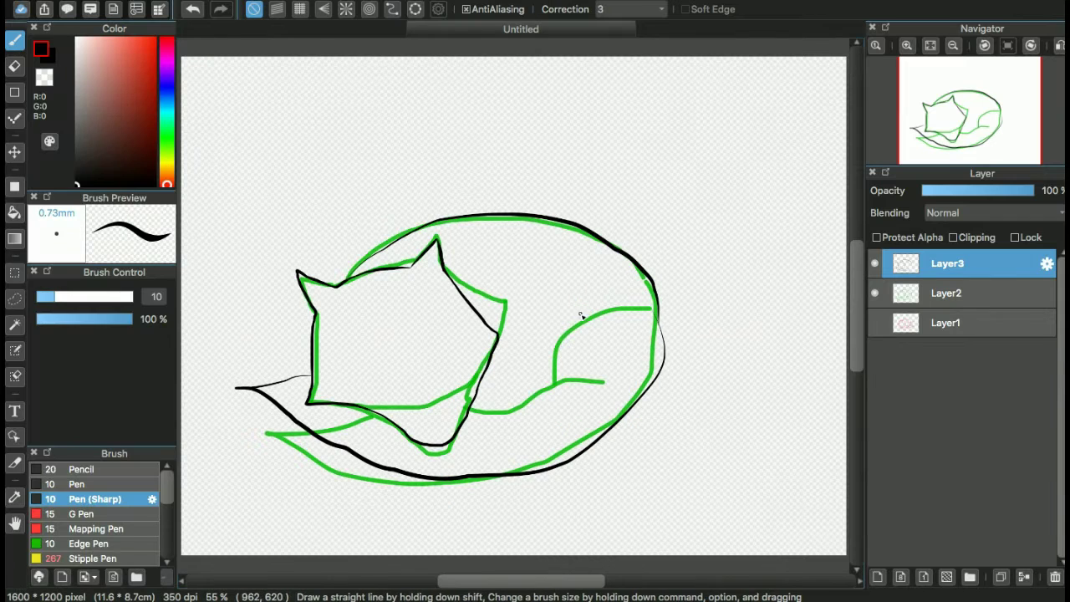
click(875, 293)
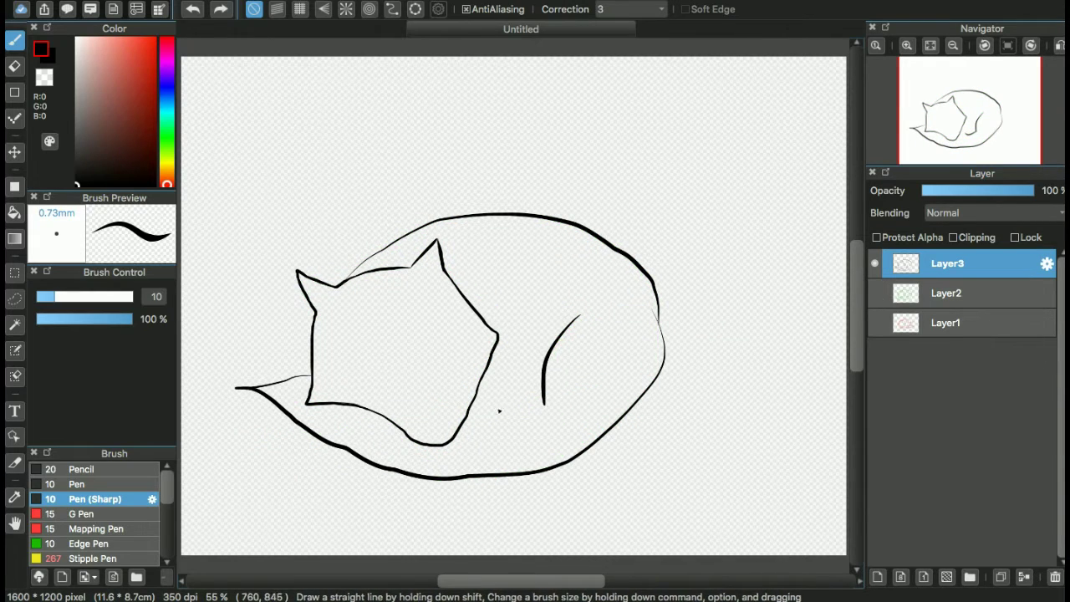
Undo the last hind-leg stroke and redraw the leg curve and belly line with Pen (Sharp) at size 7
key(ctrl+z)
key(bracketleft)
key(bracketleft)
key(bracketleft)
drag(653, 307, 568, 403)
scroll(363, 399, up, 3)
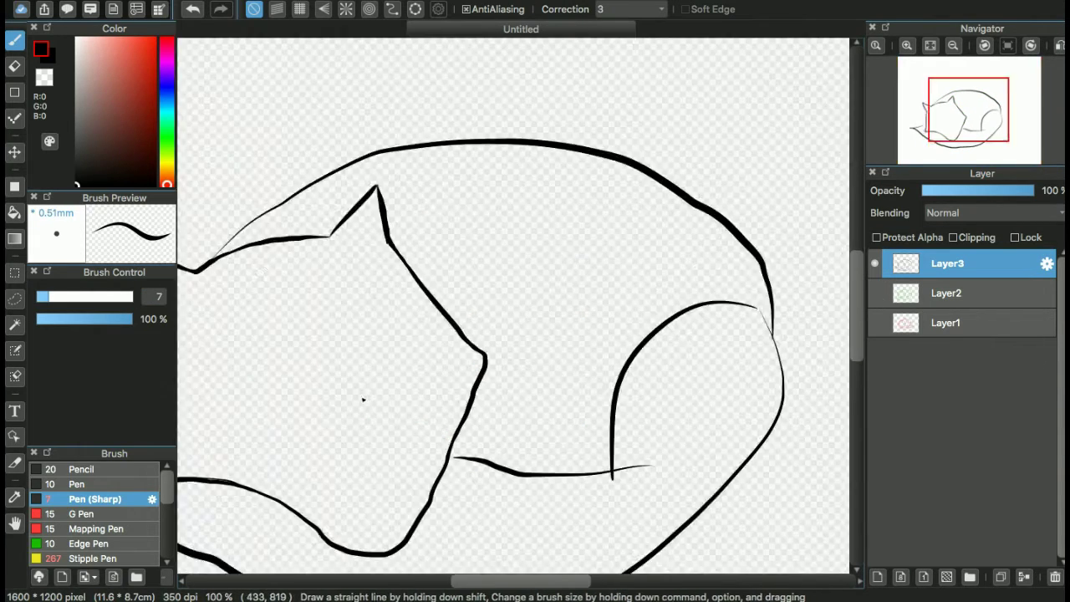
scroll(502, 334, down, 3)
Add a new layer and redraw the fox's muzzle line slightly inside the original outline
key(ctrl+shift+n)
drag(703, 178, 603, 293)
key(super+Tab)
mouse_move(417, 293)
mouse_down()
mouse_move(544, 335)
mouse_move(612, 276)
mouse_up()
scroll(636, 352, up, 2)
key(bracketleft)
key(bracketleft)
key(bracketleft)
key(bracketleft)
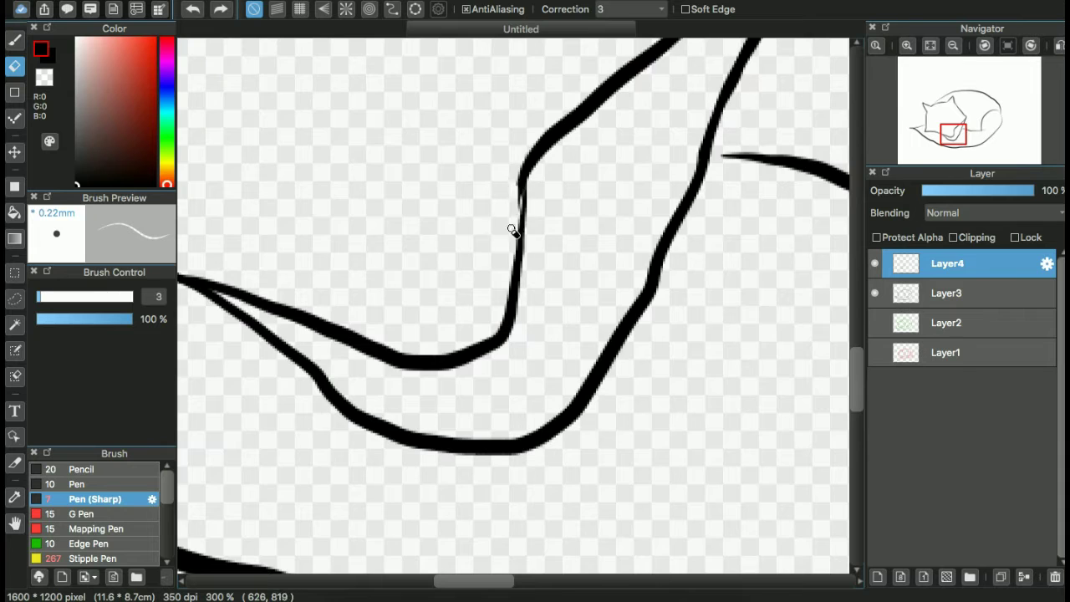
scroll(513, 231, down, 5)
key(ctrl+z)
Erase the original muzzle line beneath the redrawn one with the eraser enlarged to size 11.3
scroll(501, 354, up, 4)
key(bracketright)
key(bracketright)
key(bracketright)
key(bracketright)
mouse_move(509, 456)
mouse_down()
mouse_move(408, 402)
mouse_move(752, 158)
mouse_up()
scroll(808, 78, down, 5)
Select the lower part of the face, add a new layer and shift the cheek outline slightly outward
key(m)
mouse_move(305, 376)
mouse_down()
mouse_move(424, 441)
mouse_move(455, 393)
mouse_up()
key(super+shift+n)
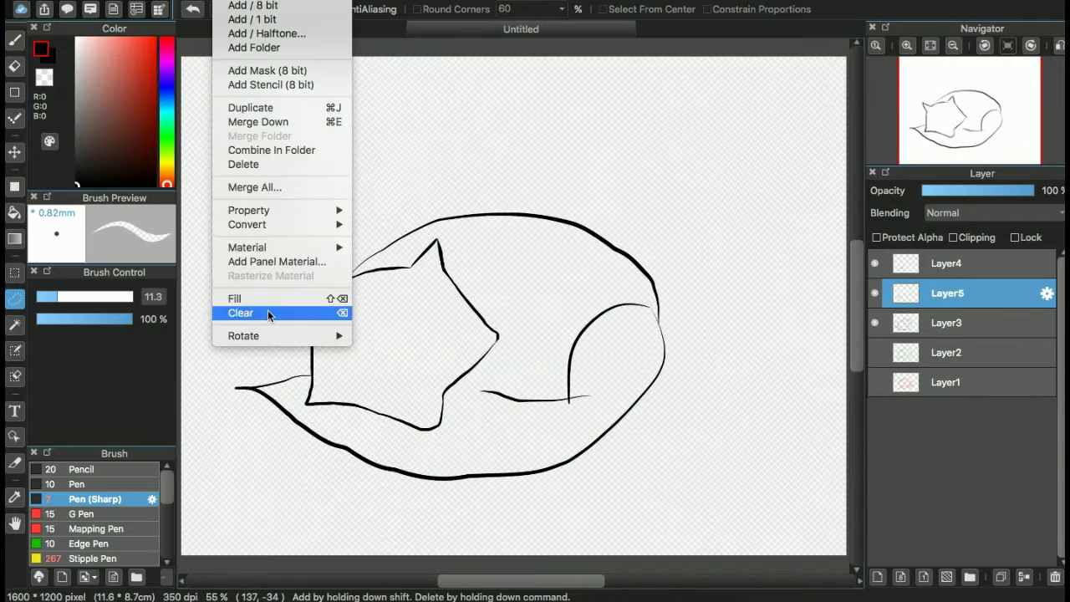
key(super+t)
mouse_move(461, 306)
mouse_down()
mouse_move(447, 311)
mouse_move(476, 306)
mouse_up()
key(Return)
Erase the leftover inner cheek and muzzle lines on Layer4 with the eraser at size 11.3
click(953, 264)
key(e)
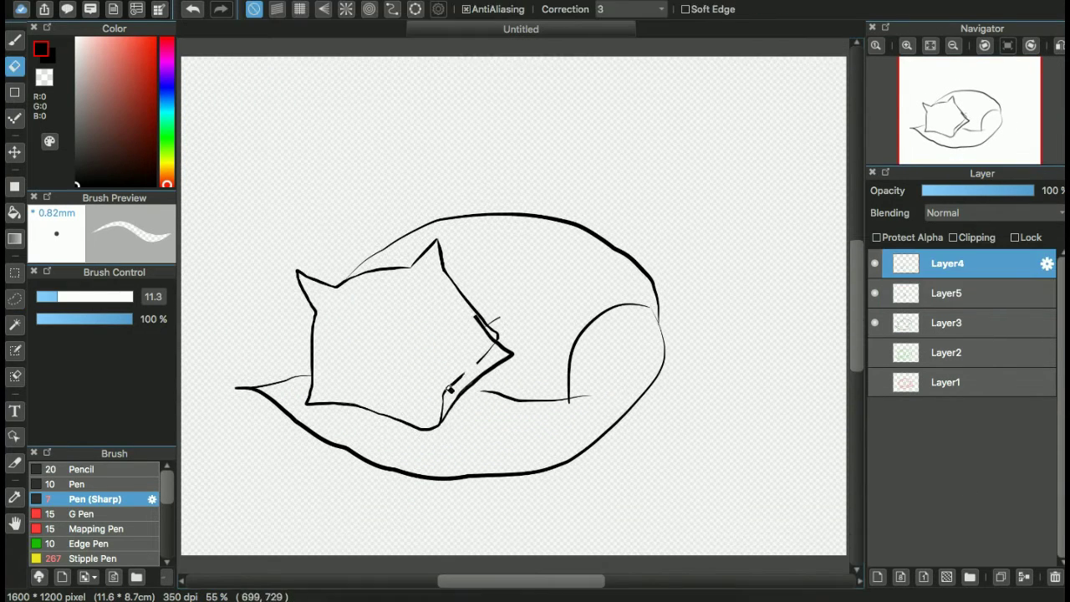
scroll(459, 399, up, 5)
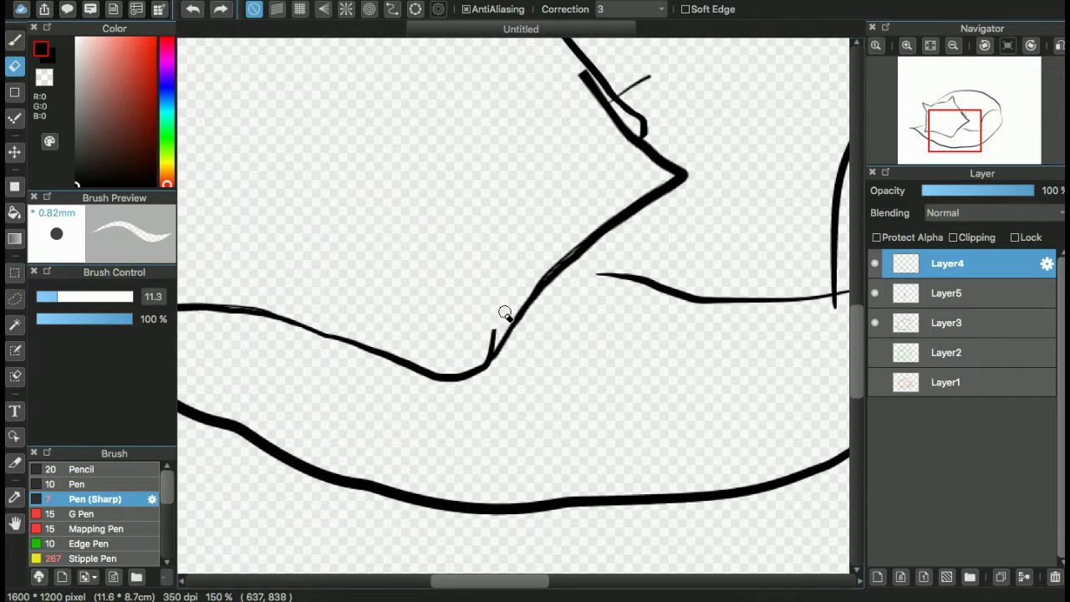
scroll(634, 396, down, 5)
scroll(522, 296, up, 5)
Erase the stray lines beside the cheek on Layer5 and add another layer below it
click(921, 292)
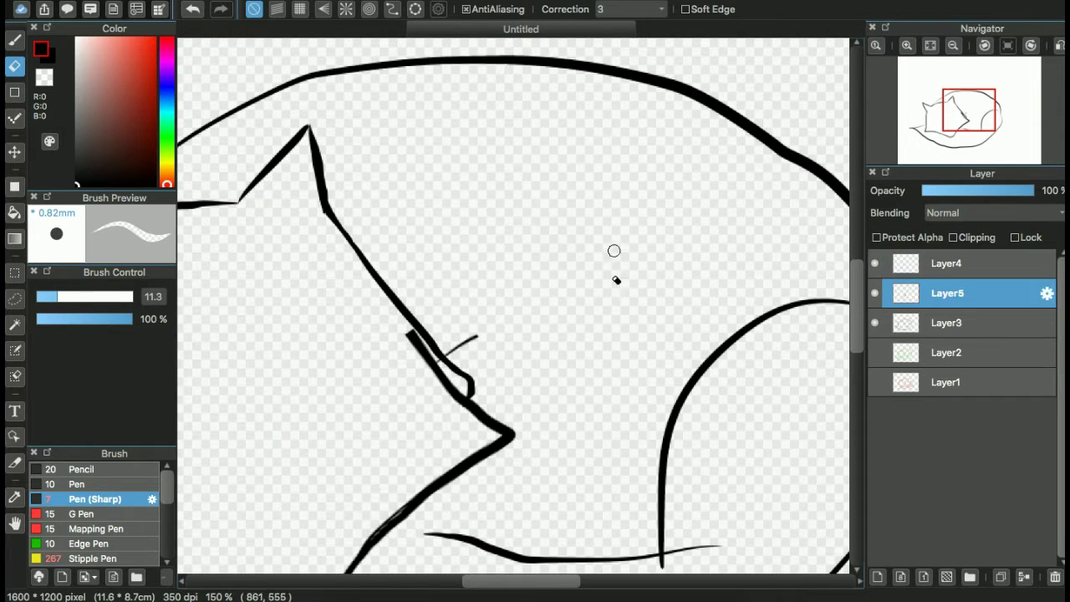
drag(478, 336, 439, 361)
click(902, 578)
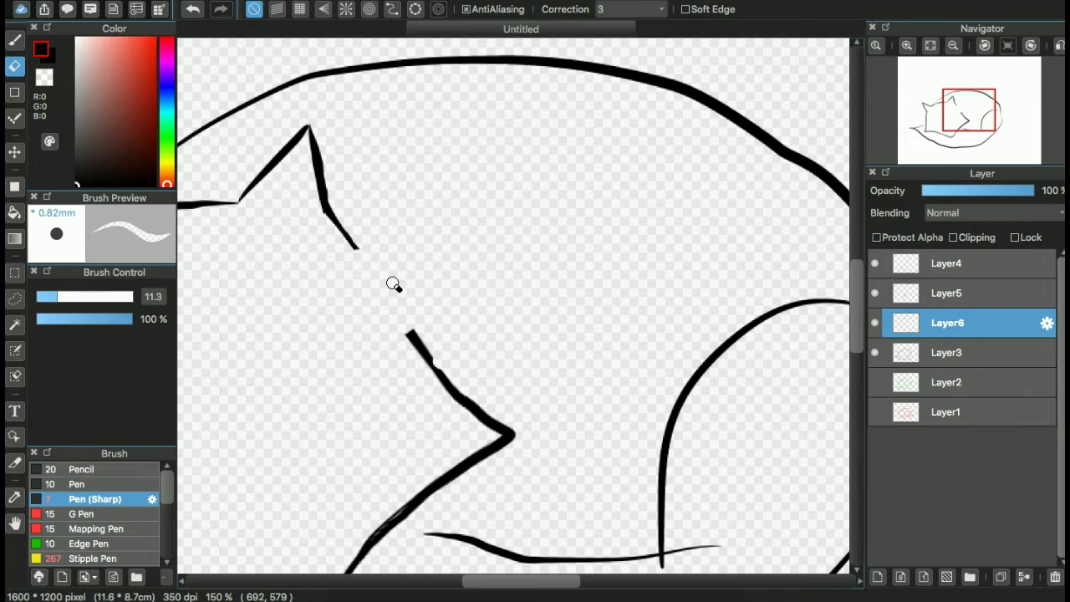
key(ctrl+0)
Add a new layer above Layer4 and rename Layer5 to "to delete"
click(937, 263)
click(878, 577)
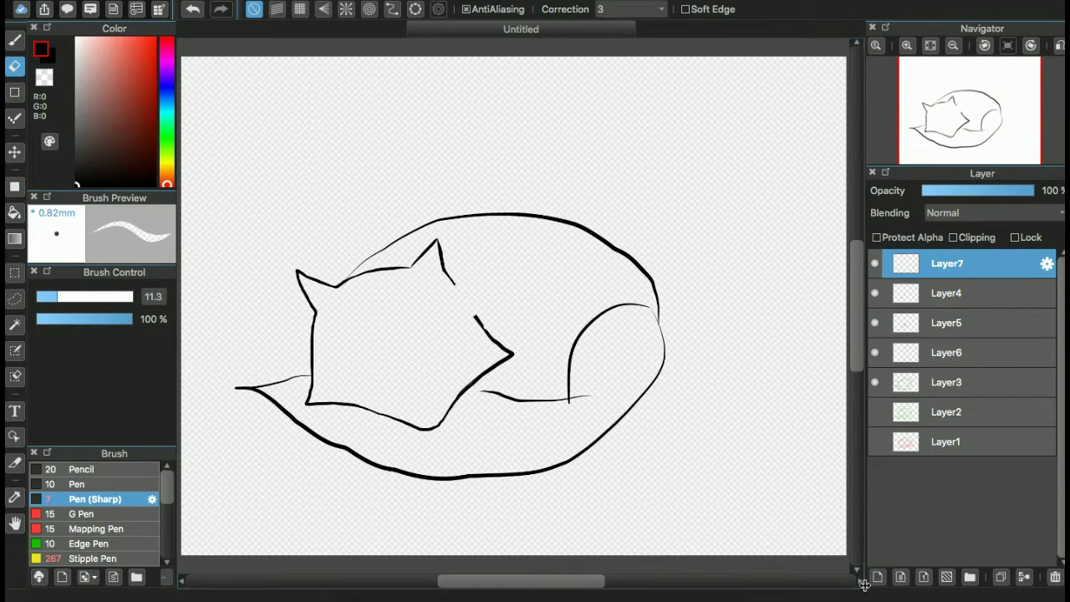
key(b)
double_click(946, 322)
text(to delete)
key(Return)
Redraw the missing line between the ear and the cheek on Layer7 with Pen (Sharp) at size 7
key(ctrl+plus)
click(947, 264)
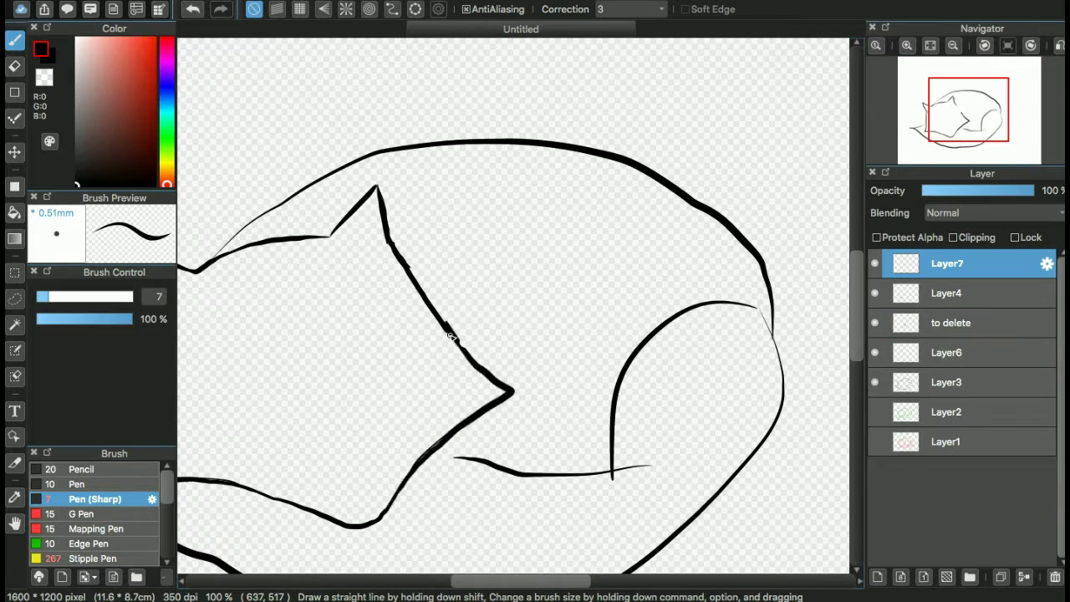
Hide the "to delete" layer and erase stray marks around the pointed cheek with the eraser at size 2.5
click(950, 323)
key(ctrl+plus)
key(ctrl+plus)
key(e)
click(874, 322)
click(904, 293)
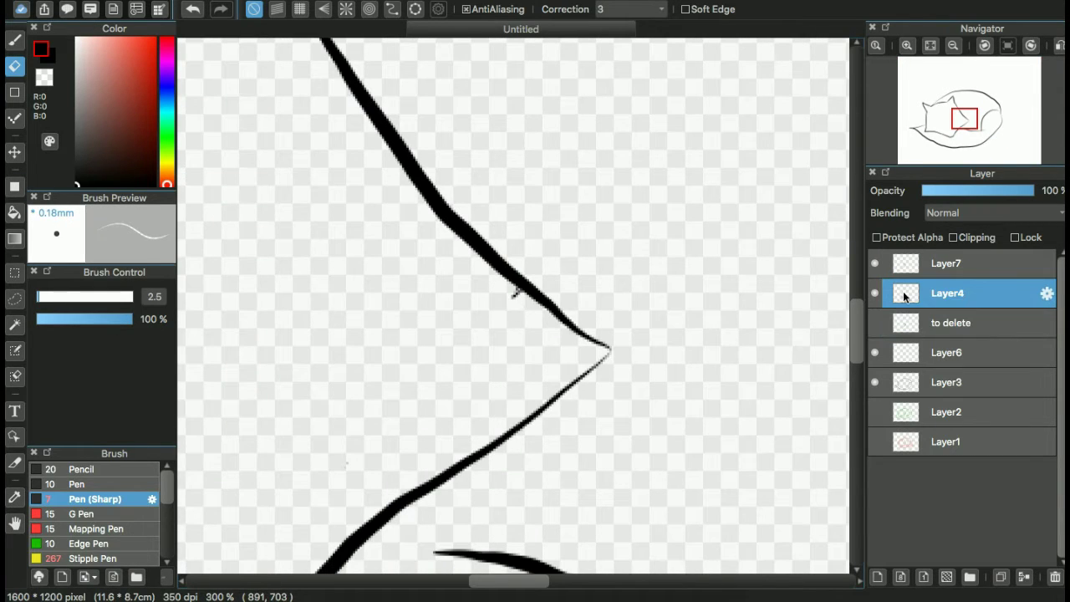
click(887, 382)
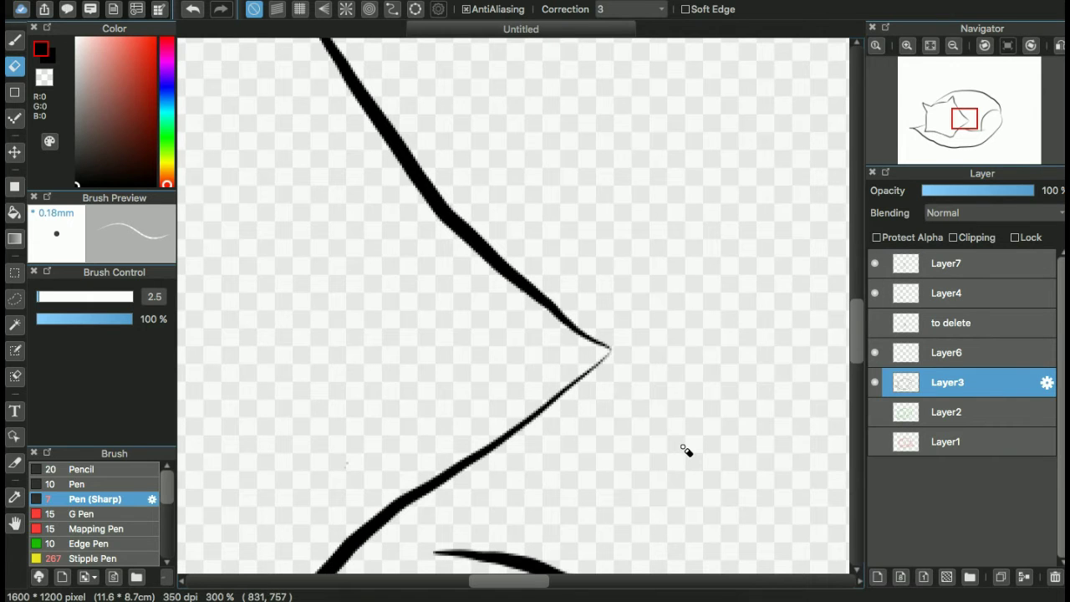
Delete the layer named "to delete"
scroll(475, 270, down, 5)
scroll(616, 253, up, 5)
scroll(641, 353, down, 1)
scroll(444, 222, up, 3)
scroll(444, 222, down, 3)
click(950, 322)
click(1055, 577)
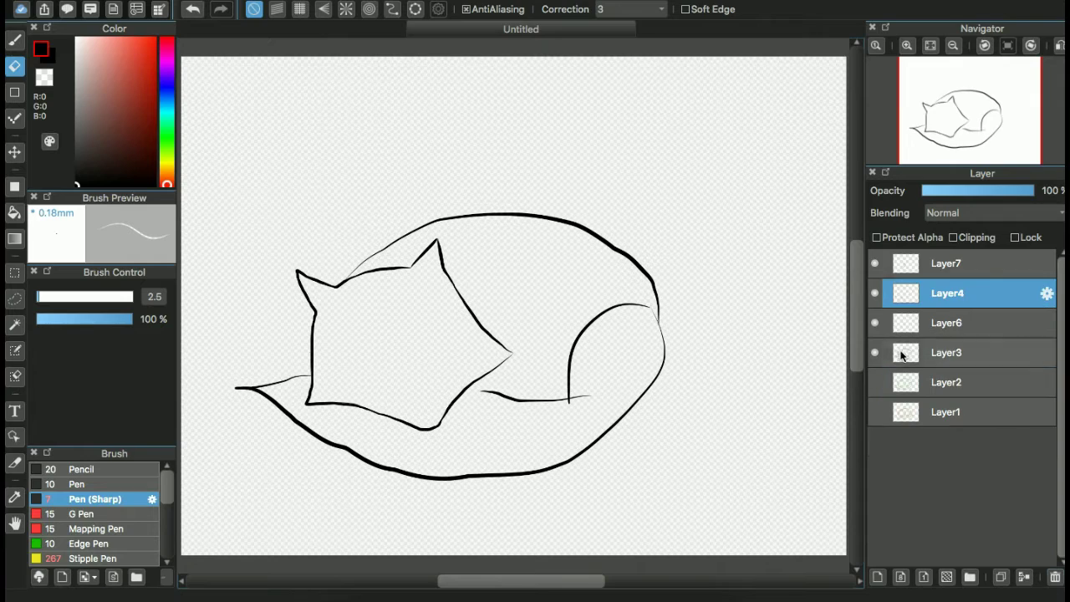
Smooth and thicken the cheek tip lines on Layer7 with Pen (Sharp) at size 5
click(930, 266)
key(XF86AudioRaiseVolume)
scroll(510, 306, up, 3)
key(b)
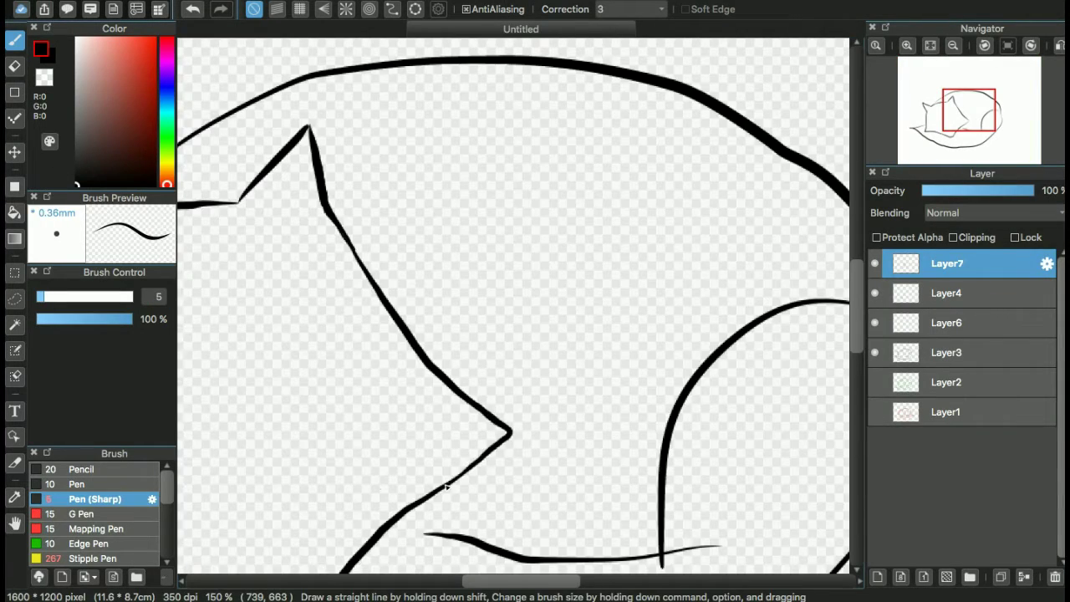
key(super+0)
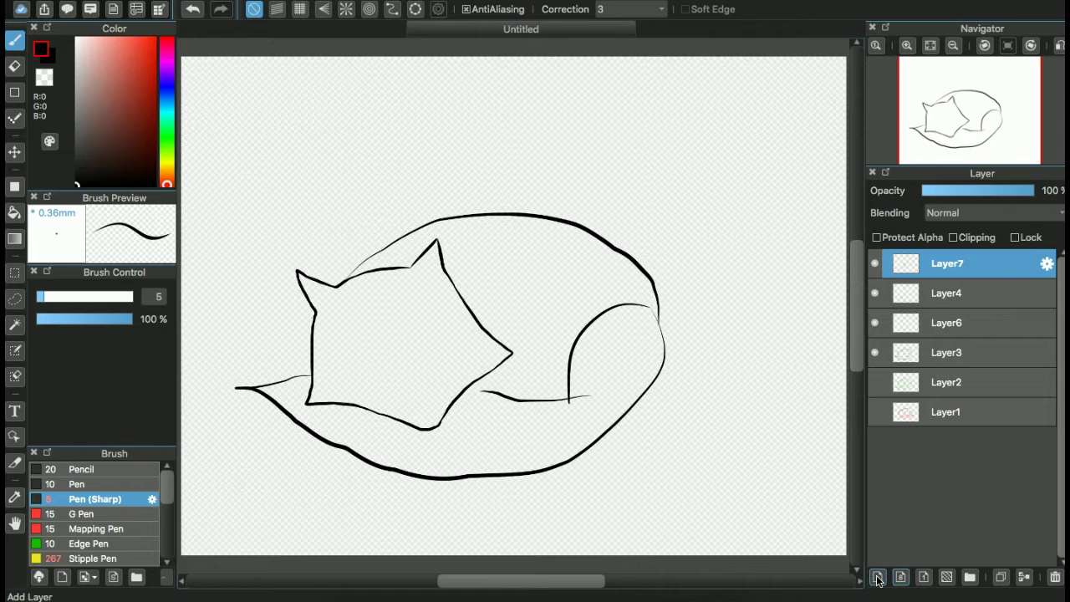
Merge Layer7, Layer4 and Layer6 into the Layer3 line art
click(875, 325)
click(1023, 577)
click(947, 264)
click(1023, 577)
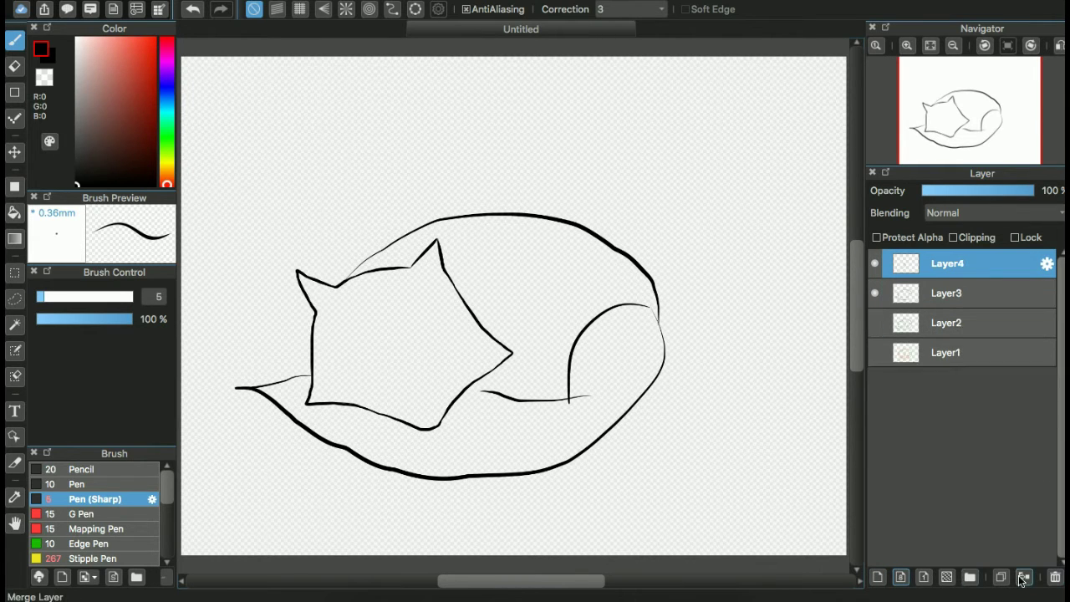
click(1023, 577)
scroll(835, 292, up, 3)
key(super+0)
Set the foreground color to burnt orange, R 182, G 76, B 33
click(166, 184)
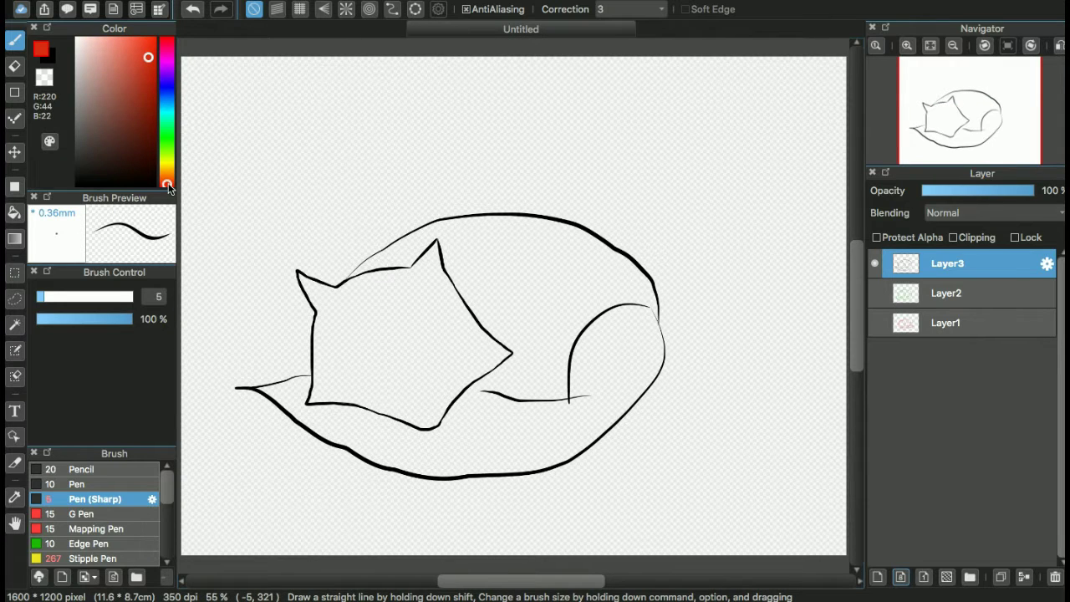
drag(167, 187, 167, 180)
click(141, 78)
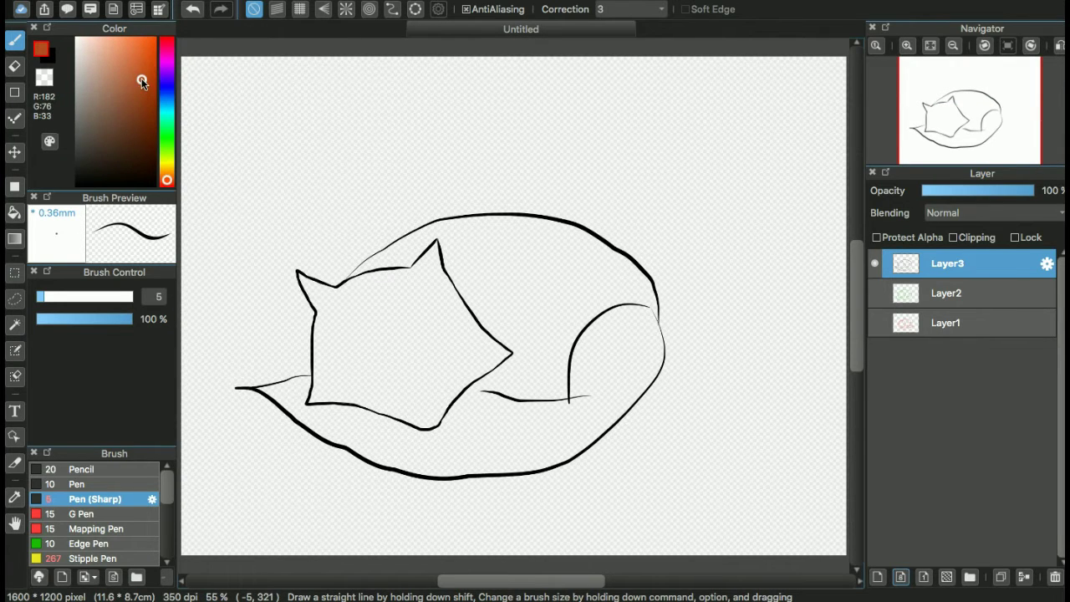
key(g)
click(643, 332)
key(ctrl+z)
Pick a more saturated burnt orange and fill the fox's shape with it on a new layer
click(154, 68)
click(540, 296)
key(ctrl+z)
click(540, 296)
key(ctrl+z)
key(ctrl+shift+n)
click(401, 304)
Hide the orange fill layer and draw white jagged fur strokes near the tail tip on a new layer, using the Pen at size 3
click(875, 264)
key(ctrl+shift+n)
click(76, 484)
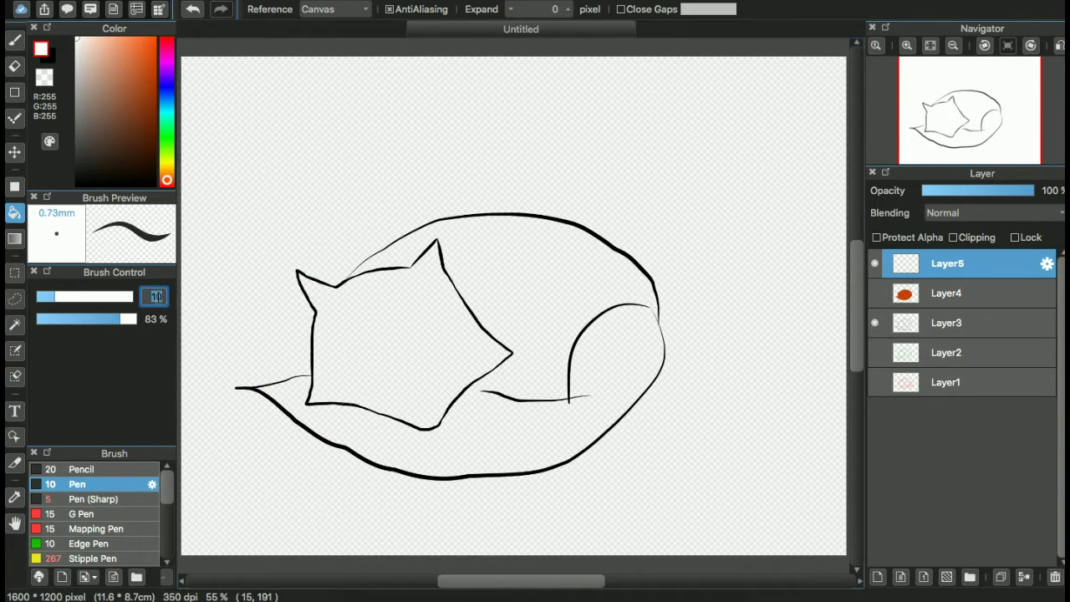
double_click(154, 296)
text(3)
scroll(841, 162, up, 5)
click(14, 40)
mouse_move(940, 139)
mouse_down()
mouse_move(947, 128)
mouse_move(943, 140)
mouse_up()
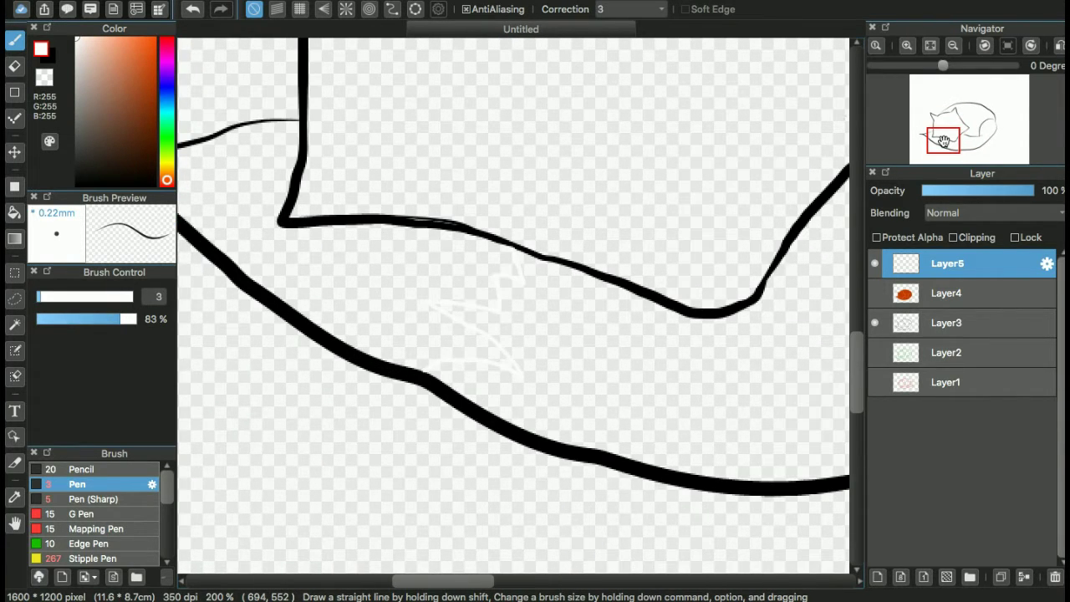
Add a layer with a linear yellow-to-red gradient below the line art and move Layer7 between Layer5 and Layer4
click(877, 577)
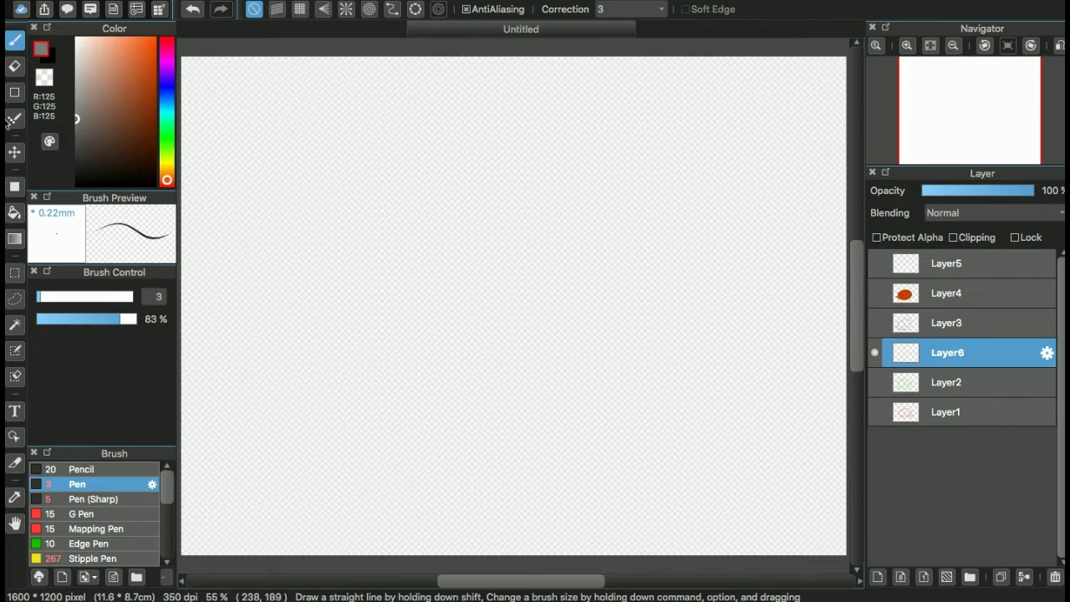
drag(167, 179, 168, 163)
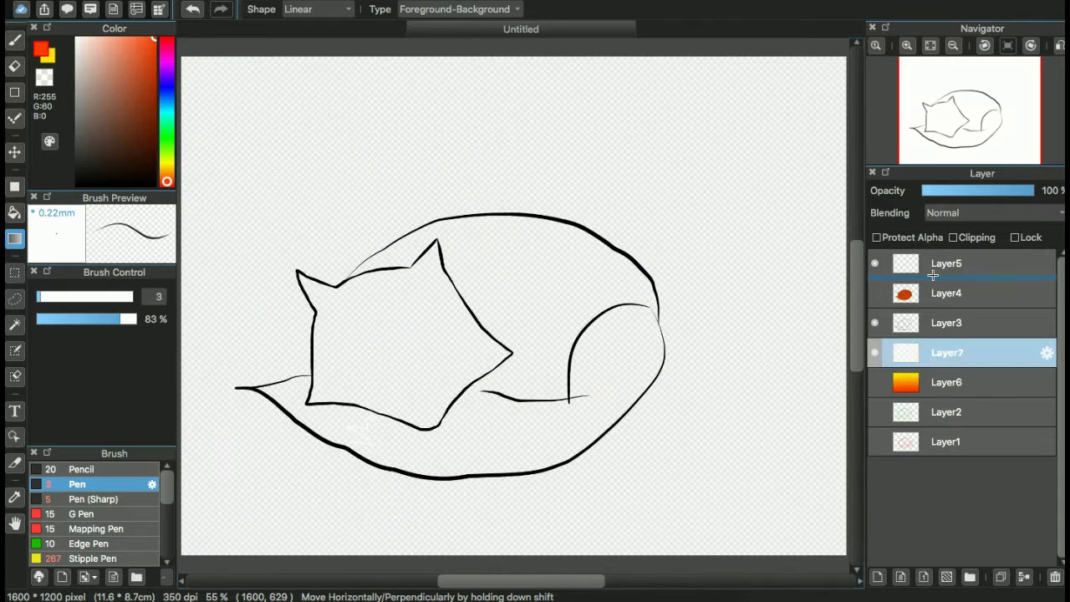
drag(932, 274, 932, 280)
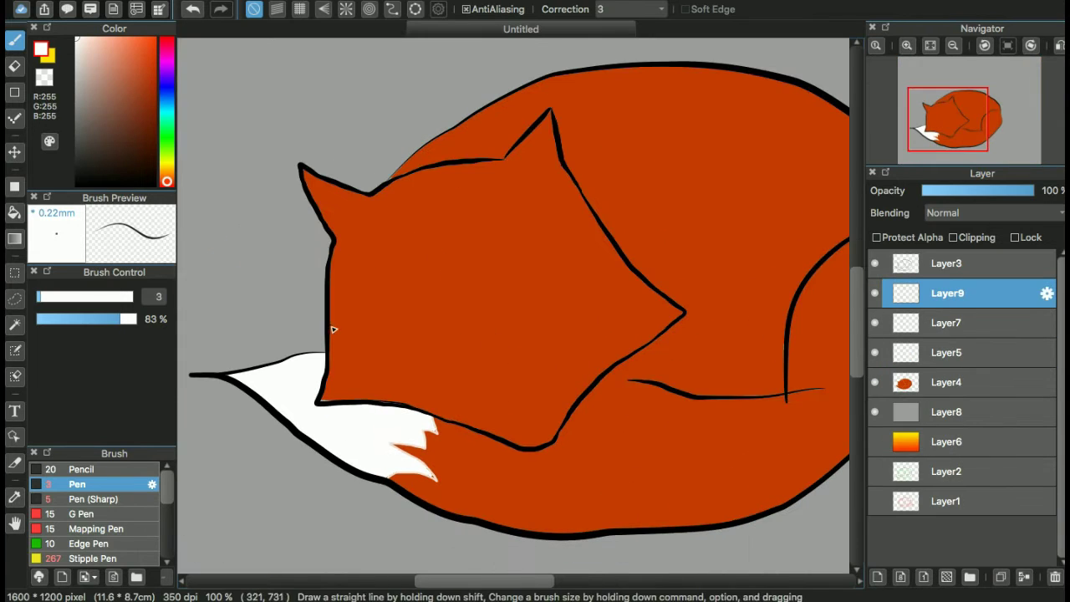
Draw two curved white boundary lines across the fox's face to outline both cheek patches on Layer9
scroll(114, 502, down, 5)
mouse_move(330, 335)
mouse_down()
mouse_move(494, 436)
mouse_move(330, 314)
mouse_up()
key(super+z)
drag(547, 434, 609, 241)
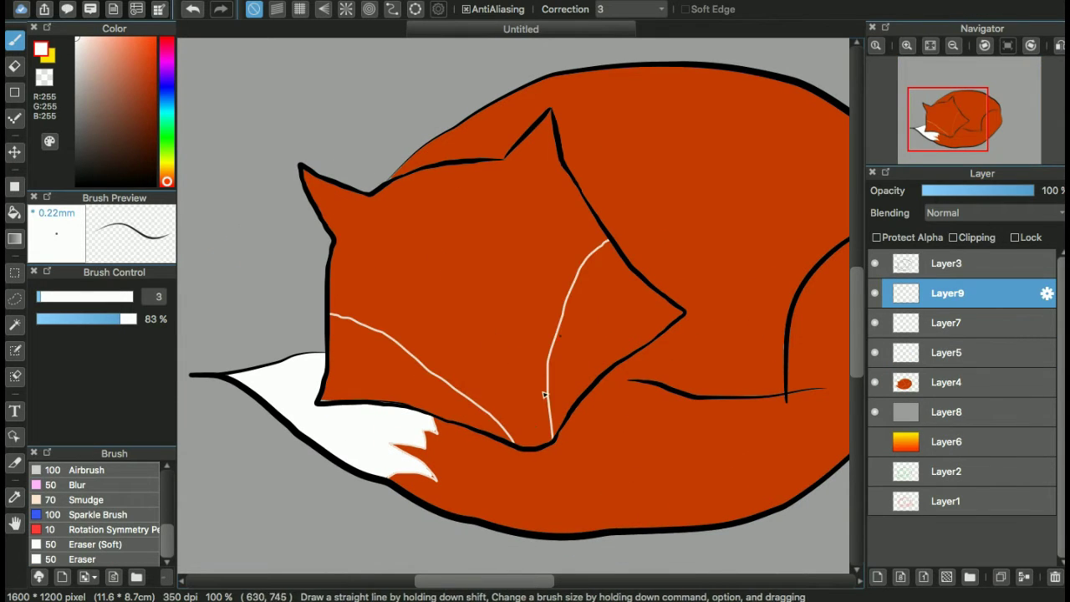
Add a new layer below Layer9 and fill both cheek patches with white
key(super+shift+n)
drag(943, 297, 943, 326)
key(g)
click(418, 368)
click(605, 332)
Add another layer and paint the nose at the tip of the muzzle solid black
key(super+shift+n)
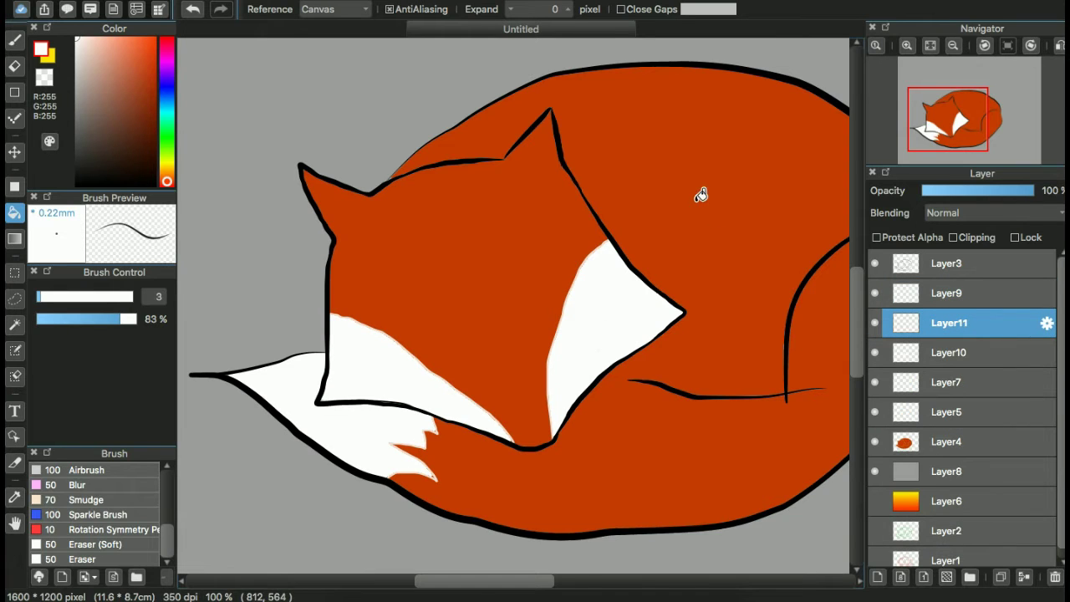
key(b)
key(g)
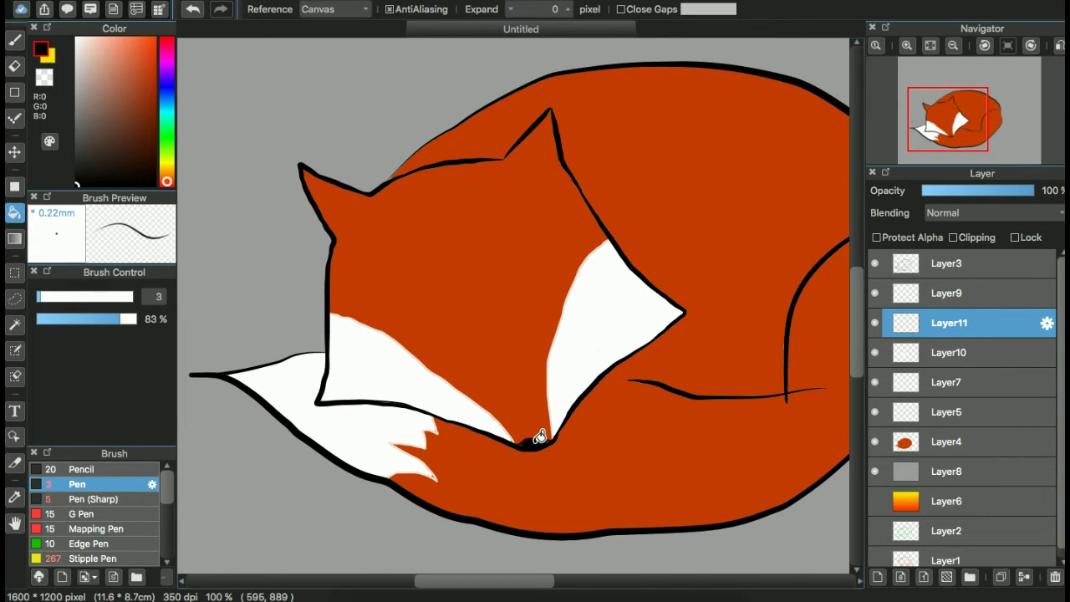
click(530, 439)
Draw curved closed eyes in black on the white cheek patches with Pen (Sharp) at size 12
click(93, 499)
drag(567, 346, 637, 312)
drag(380, 380, 437, 387)
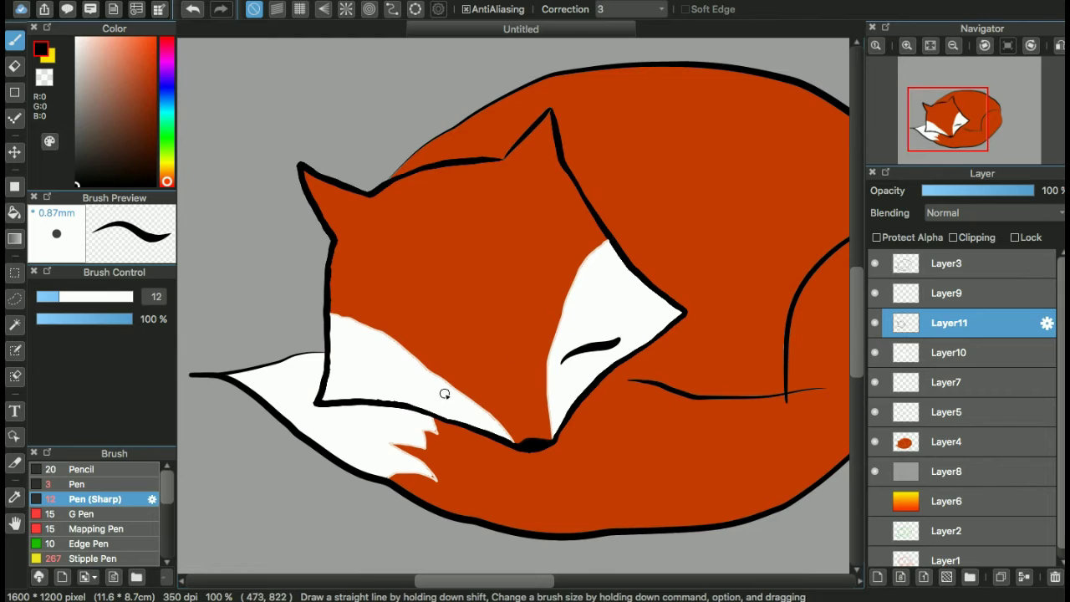
key(super+0)
key(super+plus)
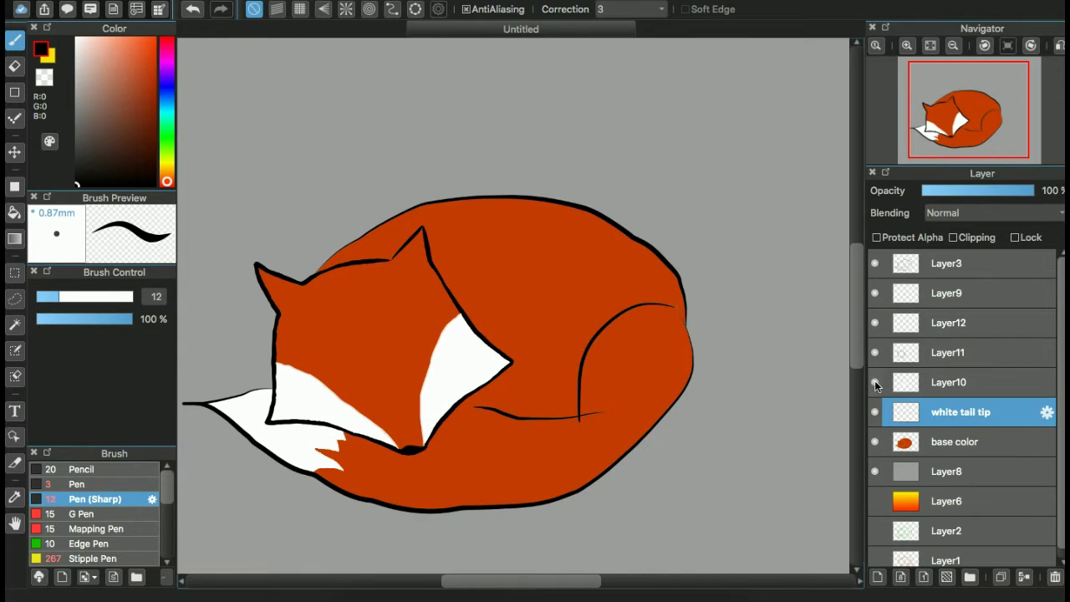
Delete Layer9 and rename Layer11 as nose, Layer10 as white face markings and Layer3 as outline
click(886, 352)
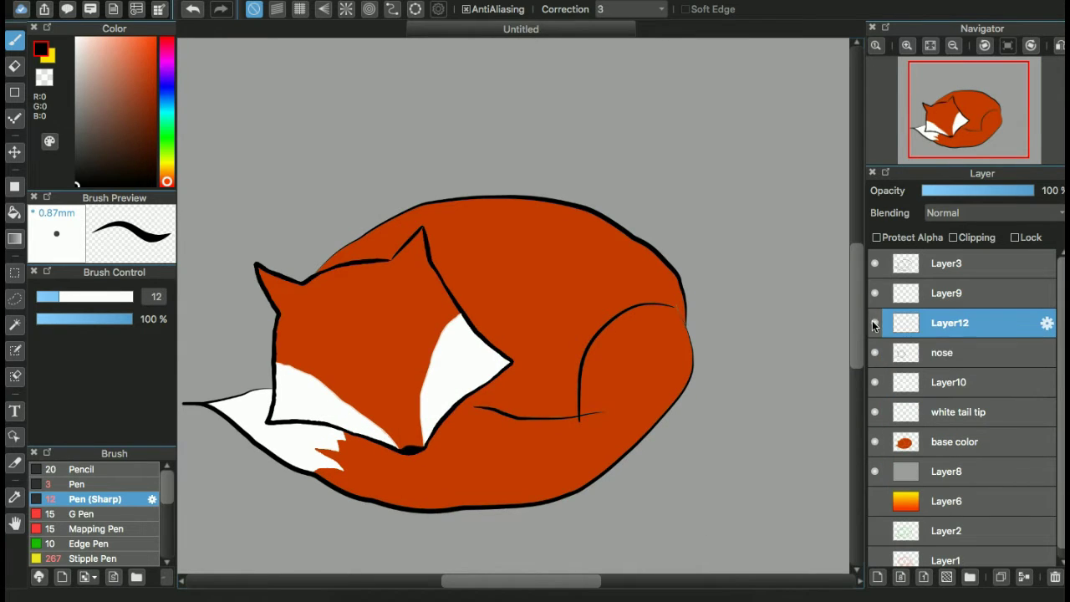
click(920, 293)
key(Delete)
click(922, 263)
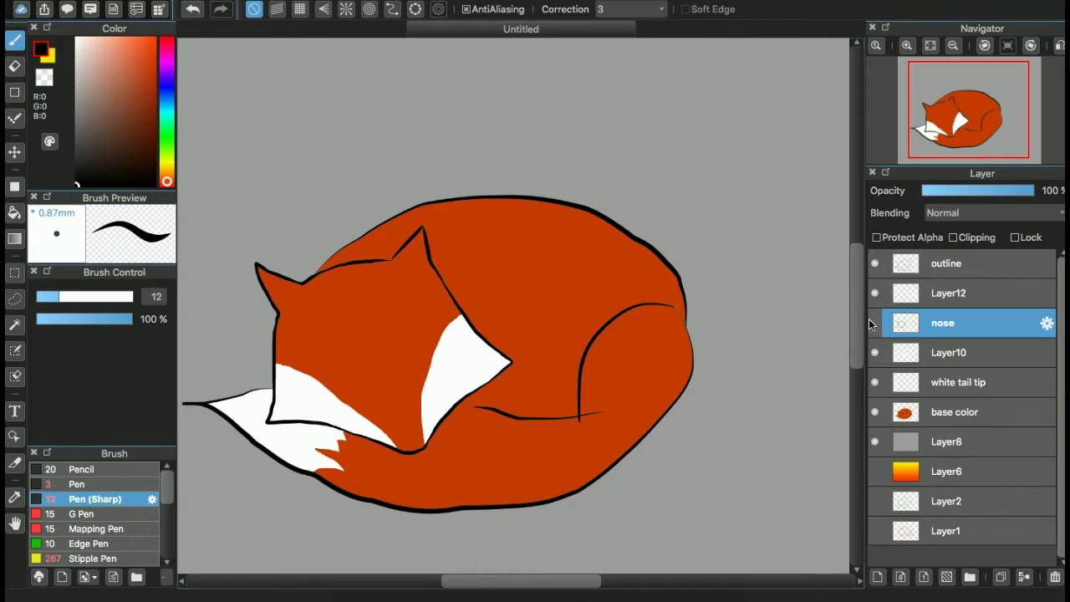
click(874, 351)
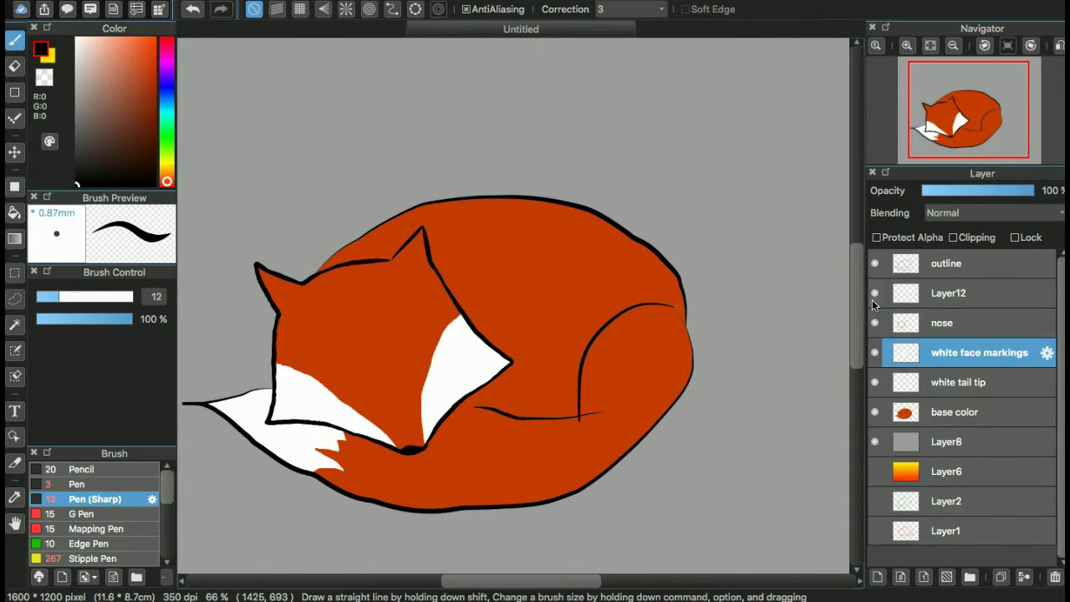
On Layer12, fill both inner ears with white and add a black gradient fading in from each ear tip
click(878, 299)
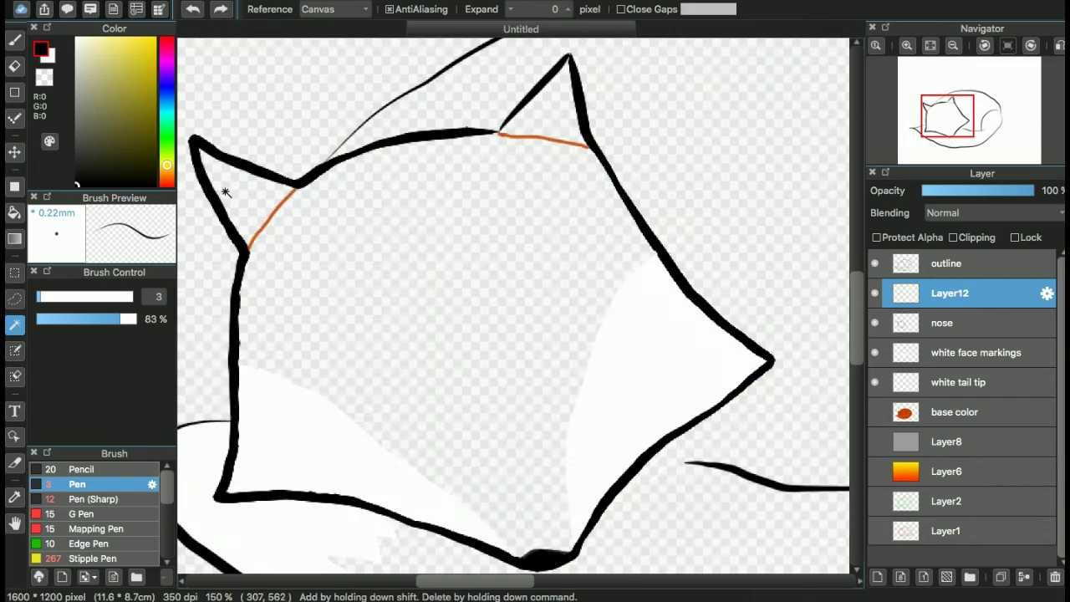
click(217, 171)
drag(202, 153, 241, 199)
key(w)
click(545, 110)
key(g)
drag(567, 66, 558, 126)
key(ctrl+d)
key(b)
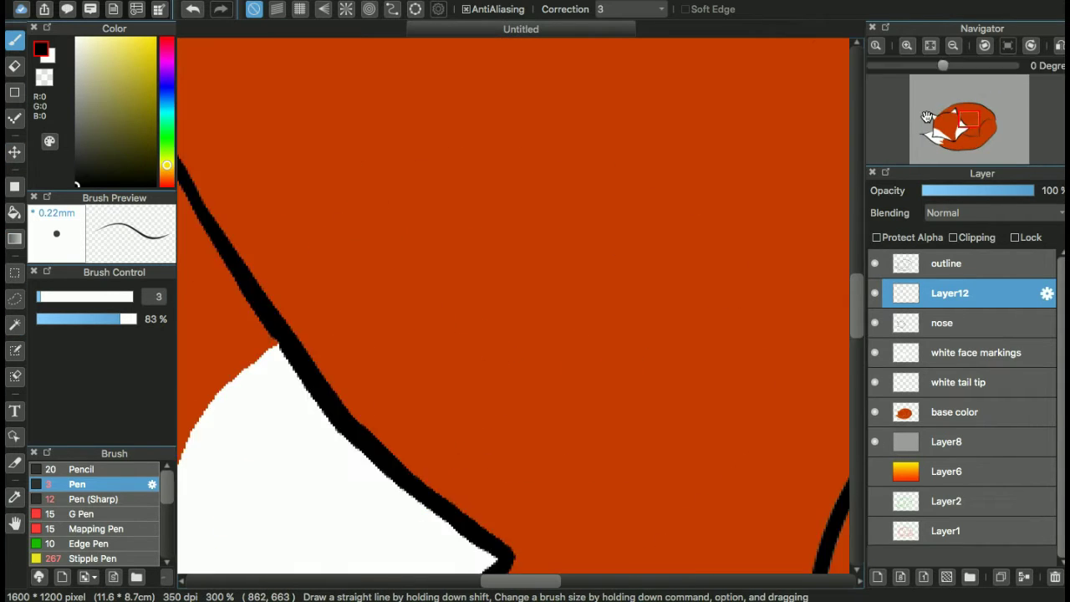
Add a layer above Layer12 and draw orange-red fur tufts at the base of both inner ears, filled with the fur color
drag(556, 229, 563, 207)
key(ctrl+shift+n)
scroll(660, 236, up, 2)
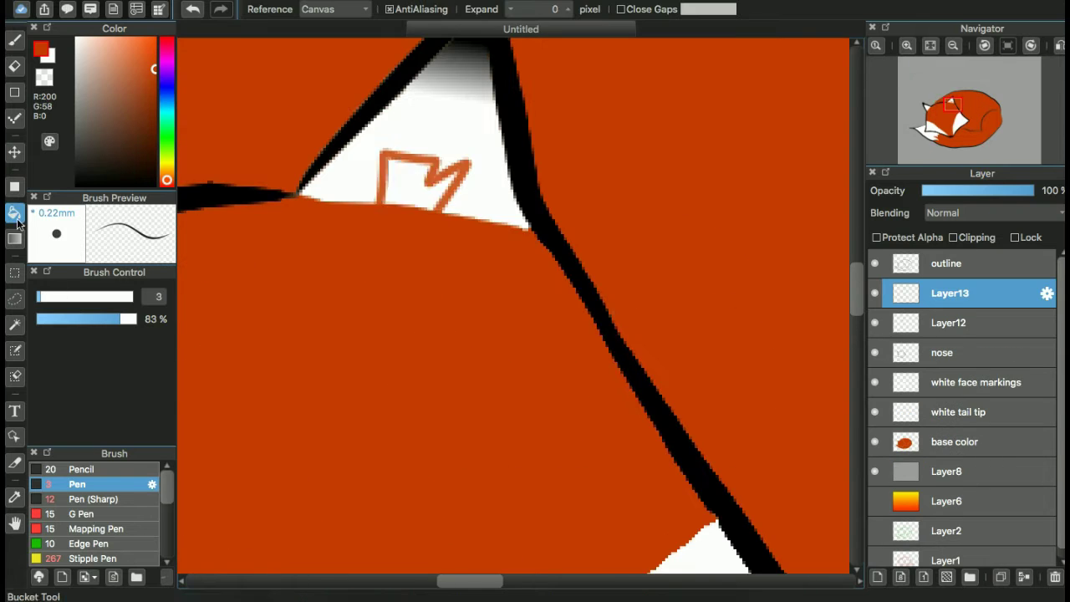
scroll(430, 170, down, 1)
scroll(644, 386, left, 5)
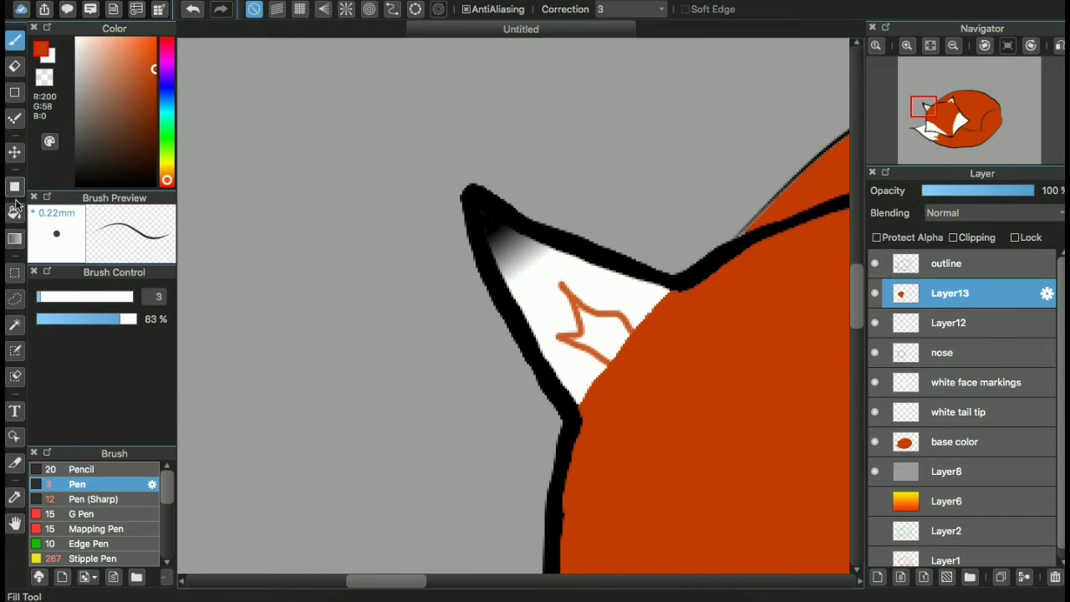
drag(560, 284, 564, 340)
Rename Layer13 as ear inside red and Layer12 as ear gradient
key(ctrl+0)
click(1047, 293)
text(ear inside red)
key(Return)
click(948, 323)
click(1048, 323)
text(ear gradient)
key(Return)
scroll(900, 562, down, 1)
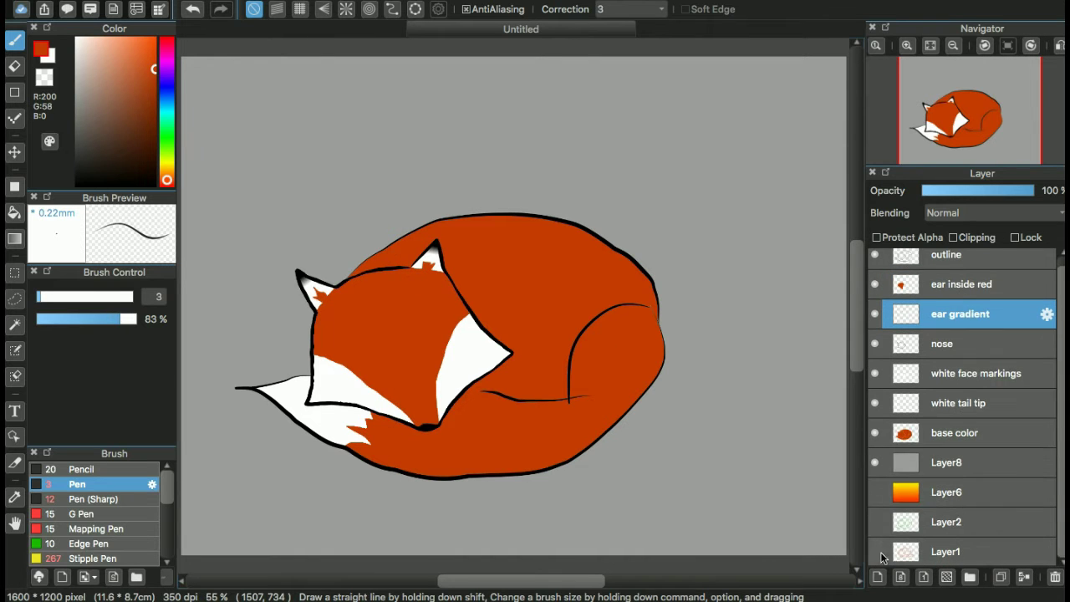
Add a layer above ear gradient and place white, orange-red and black palette dots beside the fox with the Pen at size 113
click(901, 576)
drag(74, 297, 129, 297)
click(759, 112)
key(ctrl+z)
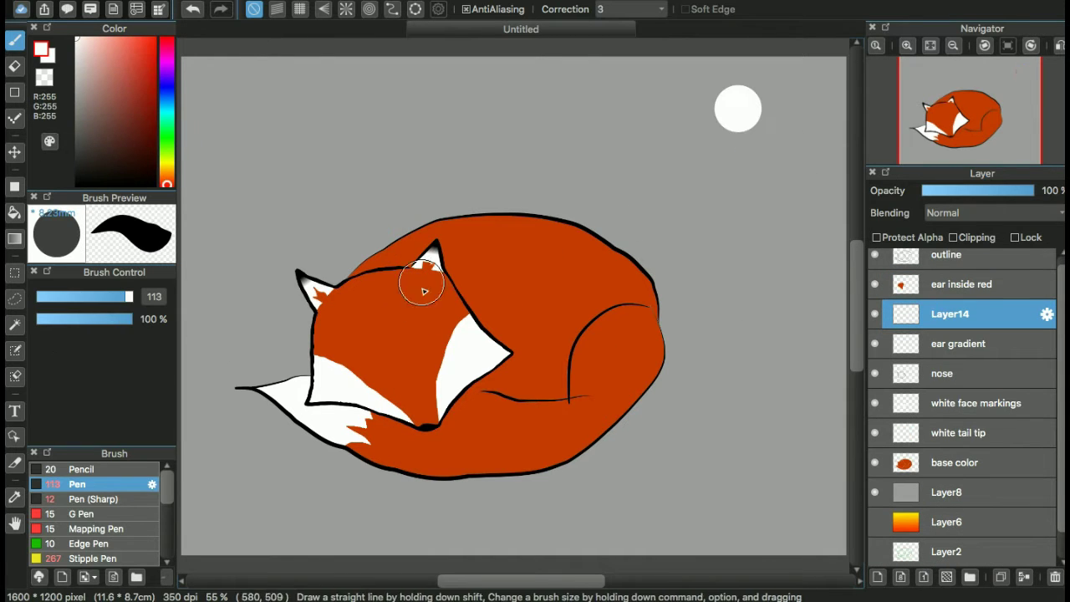
click(764, 127)
click(797, 158)
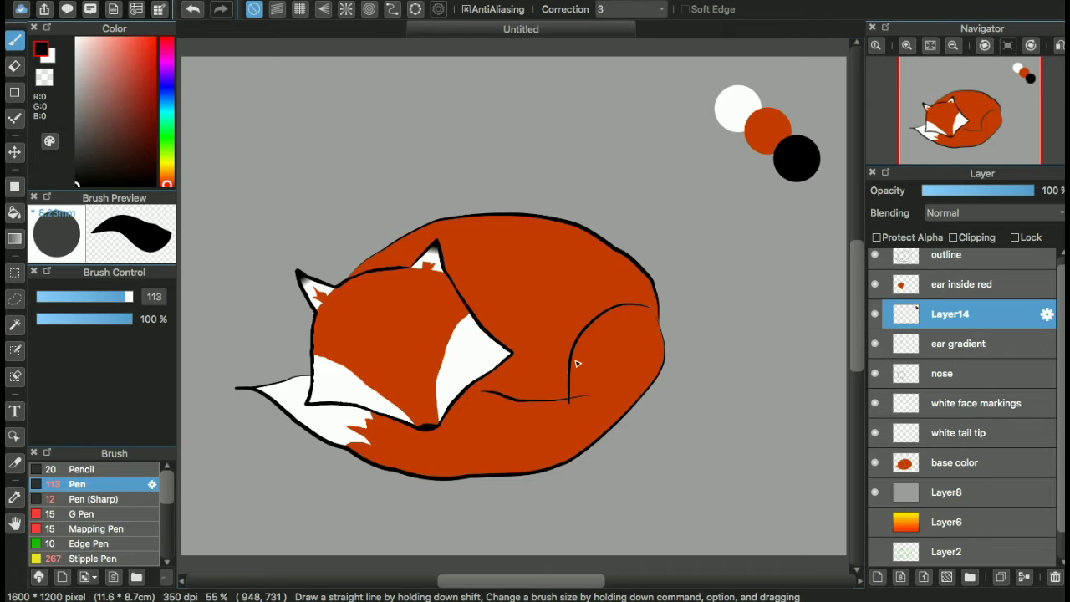
Move white face markings above ear inside red and enlarge both cheek patches with white outlines and fills, using the Pen at size 5.8
scroll(577, 364, up, 5)
key(x)
drag(513, 303, 485, 303)
click(994, 409)
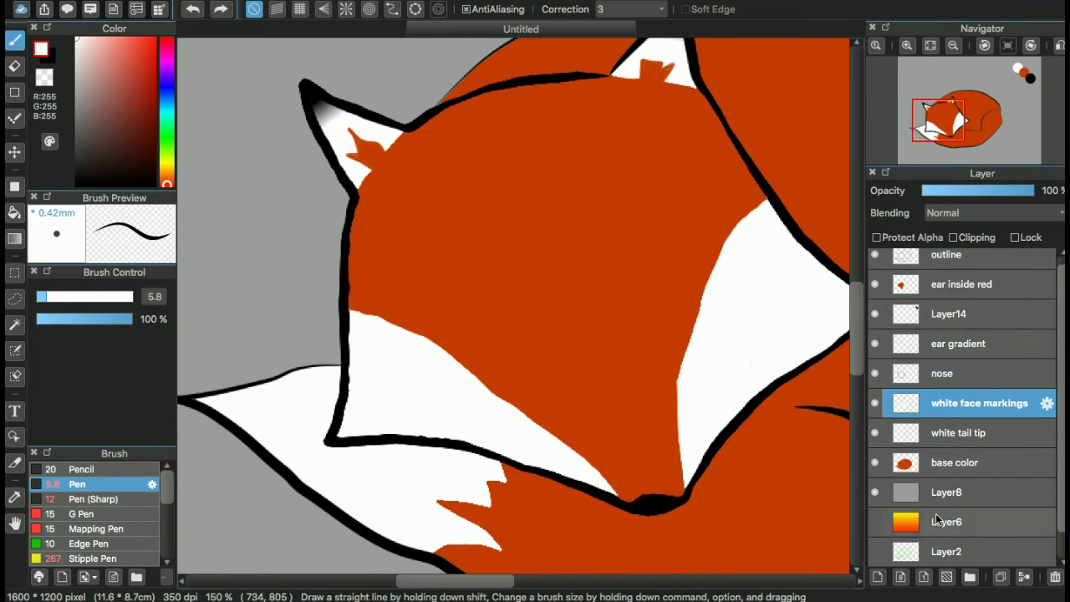
drag(995, 413, 986, 284)
drag(353, 274, 632, 502)
key(g)
click(393, 299)
click(704, 266)
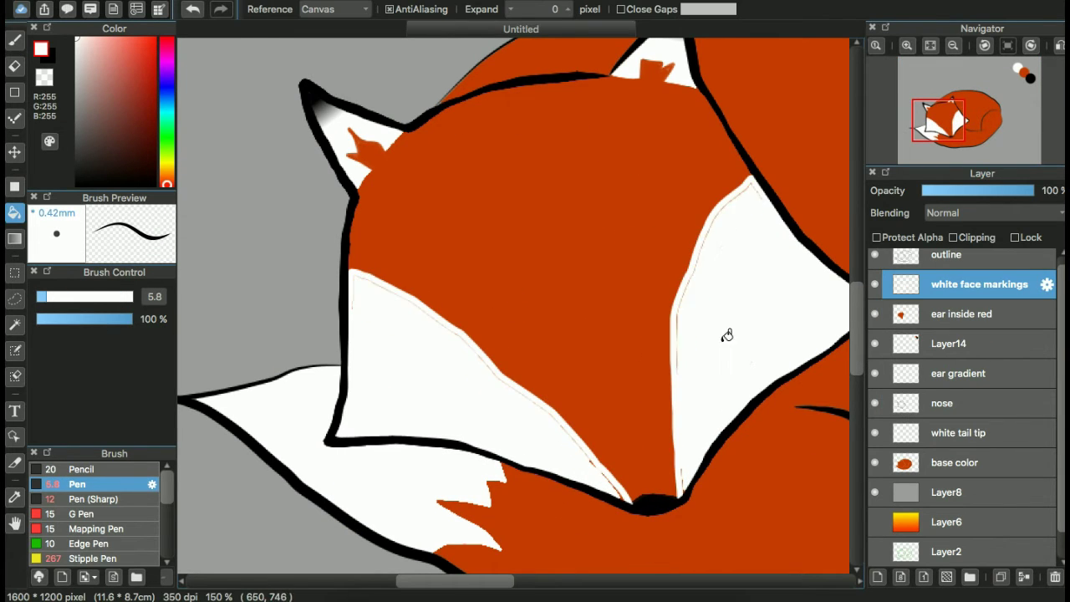
Paint over the remaining orange gaps in both cheek patches with white, close to the nose
key(b)
scroll(430, 263, up, 3)
click(937, 131)
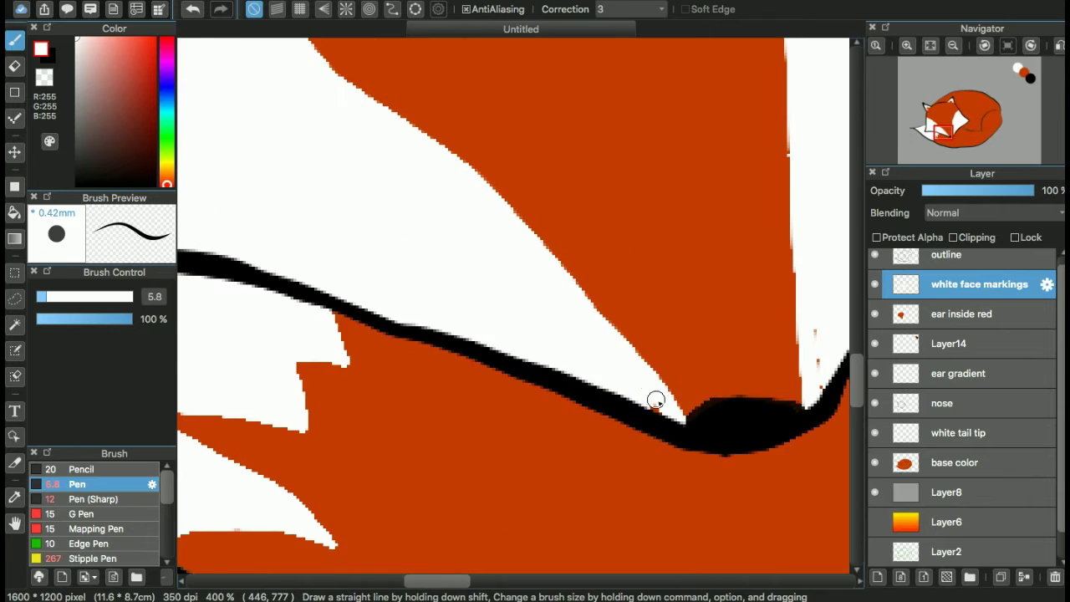
click(953, 127)
click(936, 132)
click(929, 45)
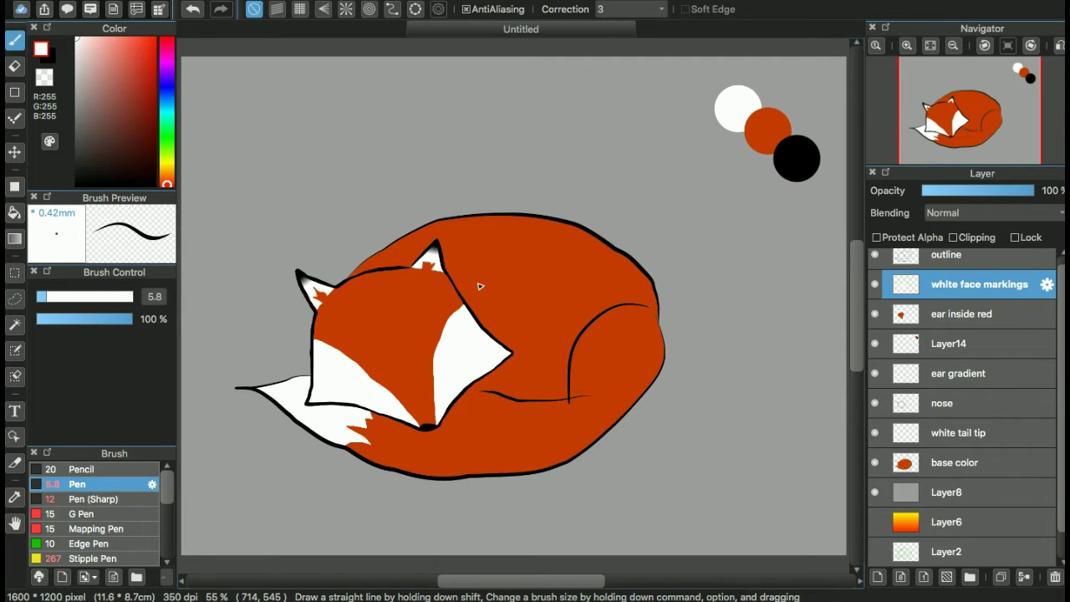
Draw one curved closed eye in black on the fox's right-hand cheek patch with Pen (Sharp) at size 12
scroll(479, 286, up, 4)
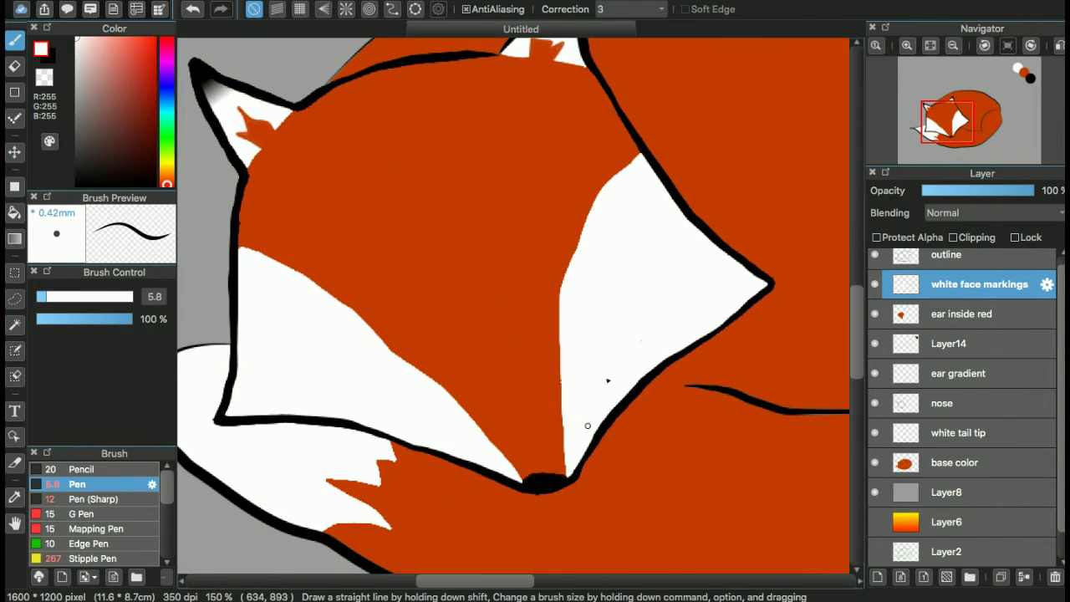
click(99, 529)
click(94, 498)
drag(581, 310, 684, 249)
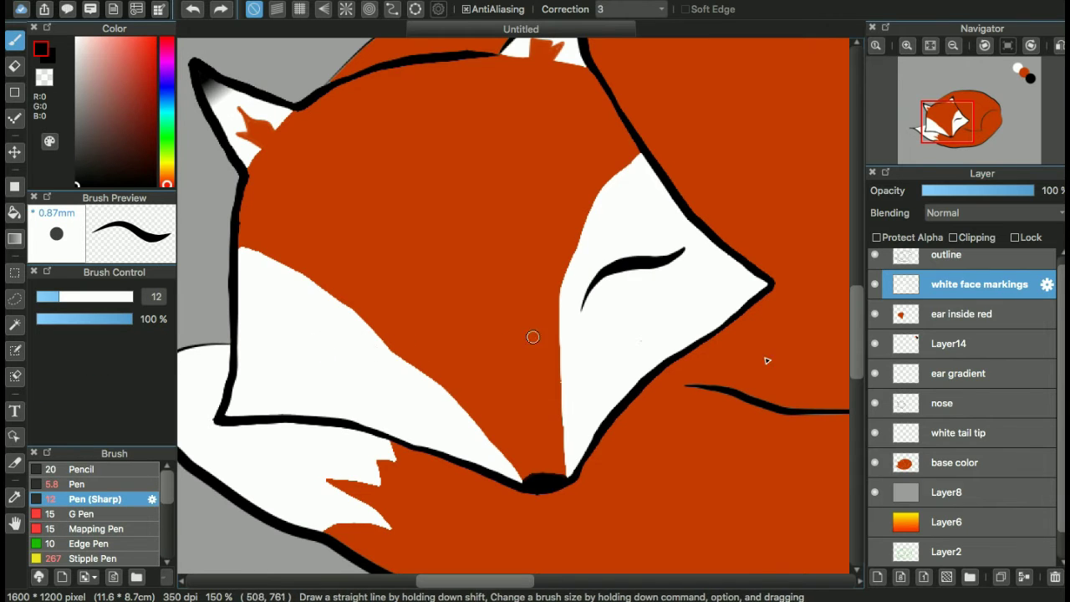
Duplicate the closed eye onto a new layer and transform the copy to sit on the other cheek patch
key(ctrl+c)
key(ctrl+v)
key(ctrl+v)
key(ctrl+t)
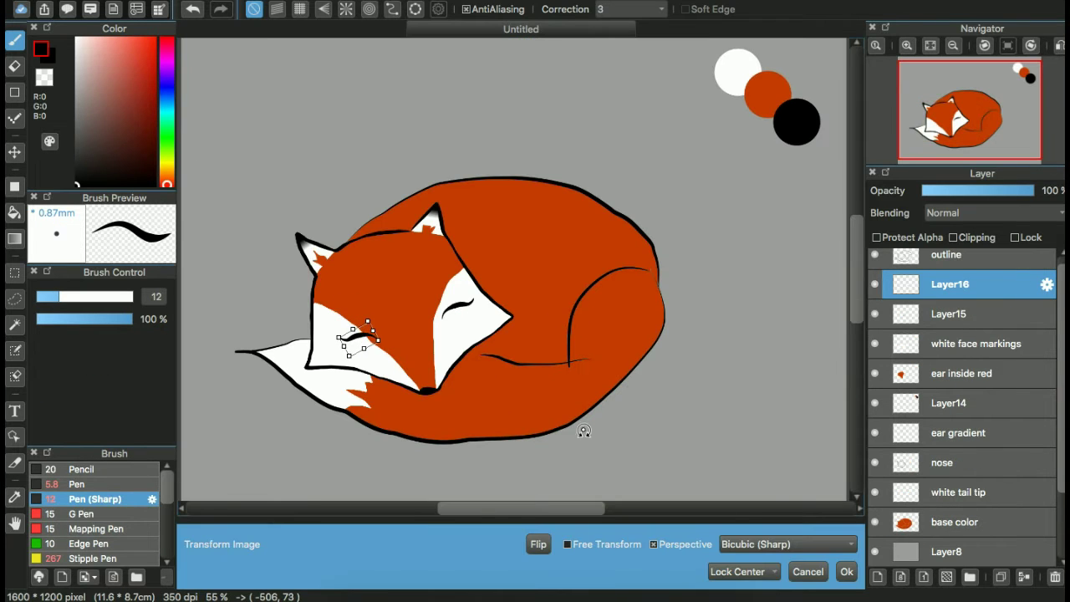
click(847, 571)
Try Watercolor (Wet) shading on Layer16, with lighter orange on the fox's face and darker brown above its hind leg
alt+click(243, 186)
drag(260, 204, 306, 222)
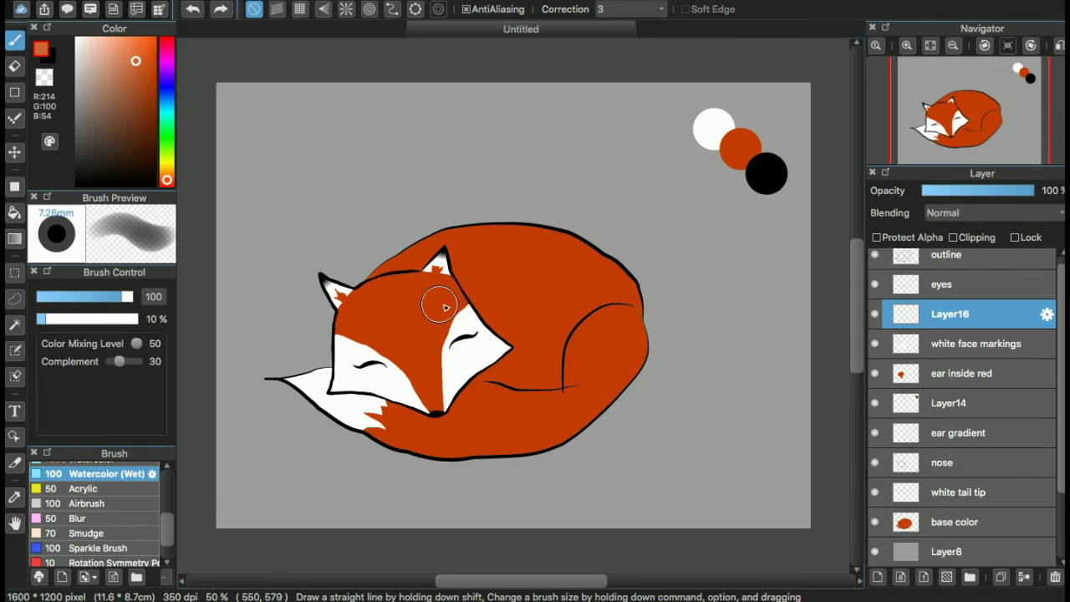
key(super+plus)
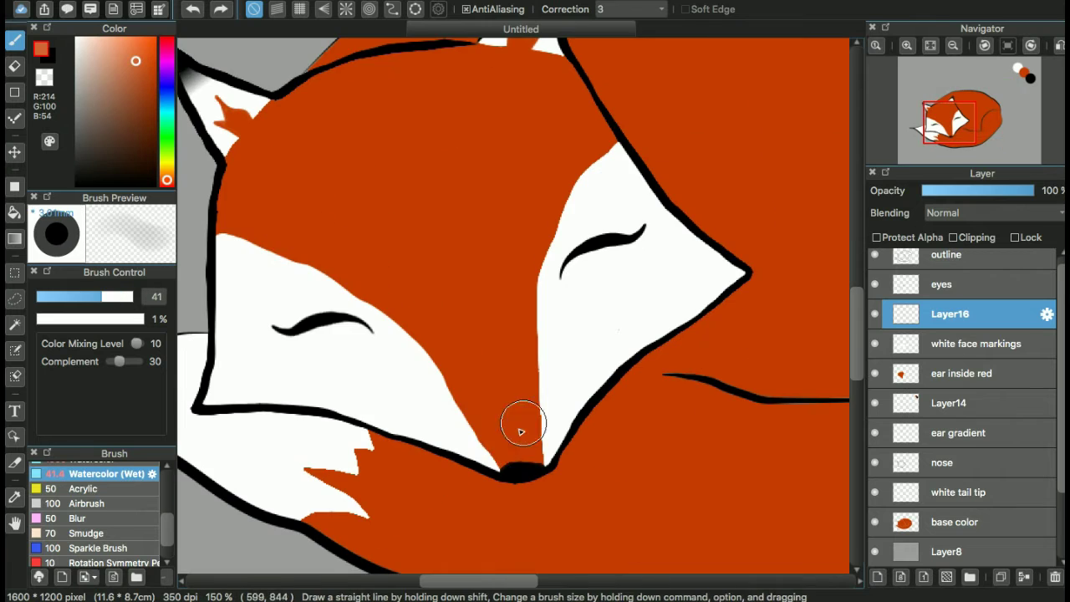
mouse_move(496, 429)
mouse_down()
mouse_move(505, 330)
mouse_move(513, 225)
mouse_up()
scroll(426, 418, down, 5)
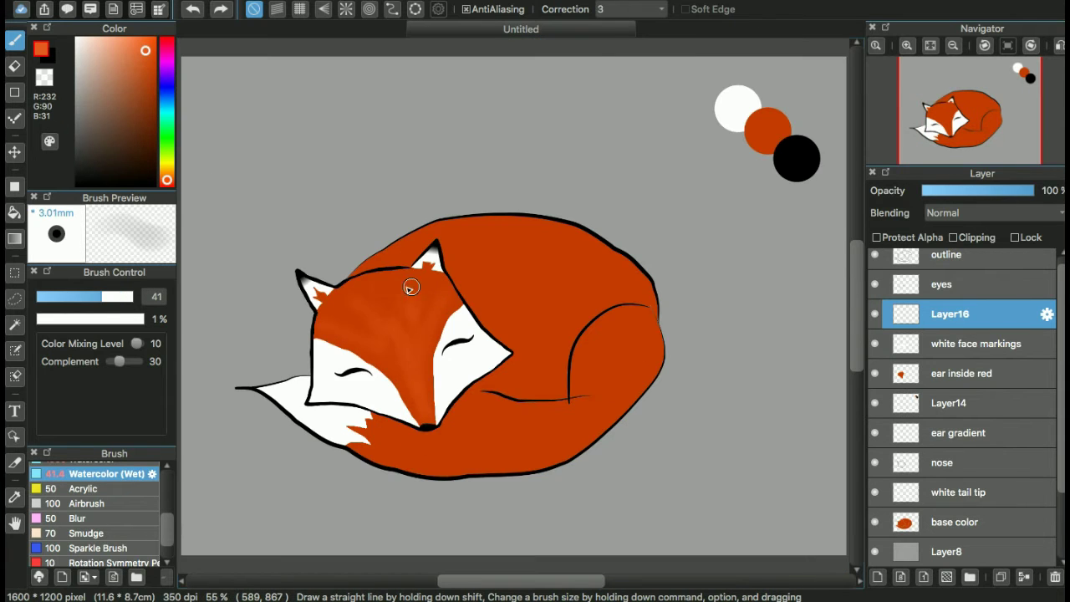
key(super+z)
scroll(616, 306, up, 5)
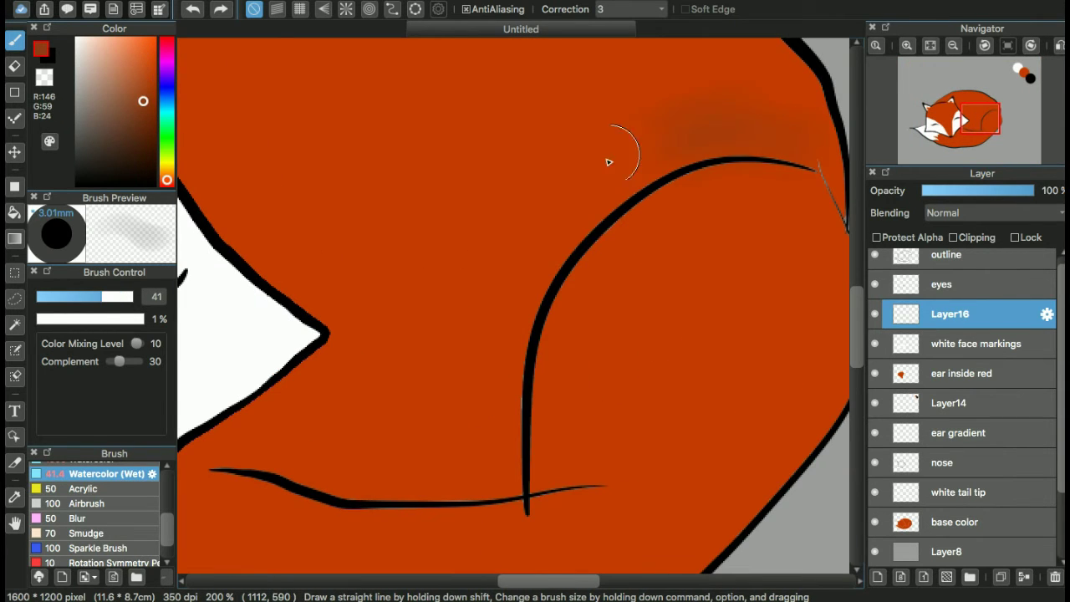
scroll(281, 299, down, 6)
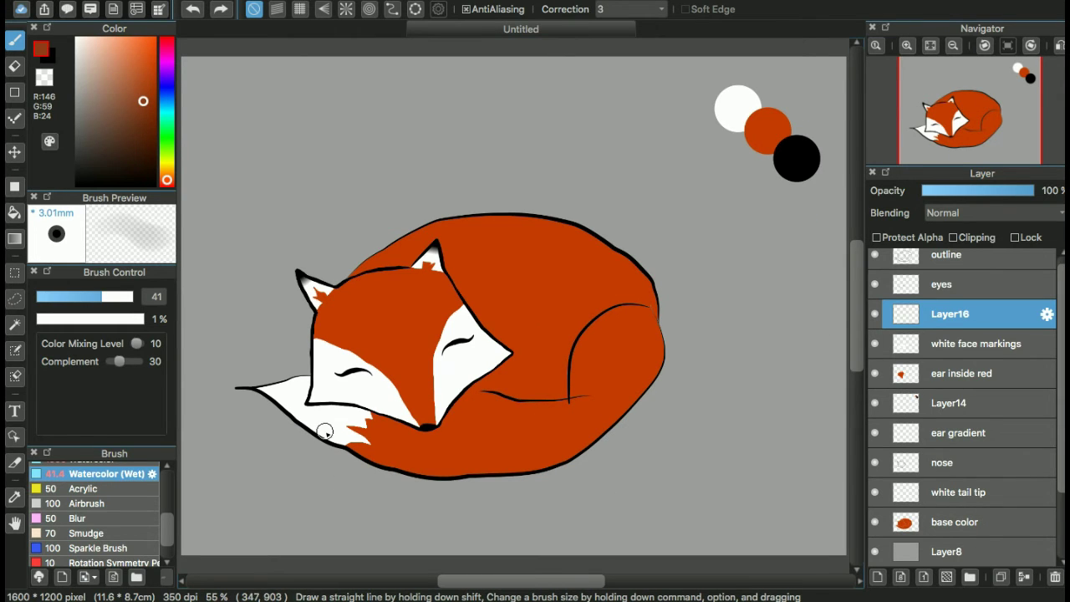
Hide the gray Layer8 and show the yellow-to-red gradient background on Layer6
scroll(961, 401, down, 3)
click(874, 462)
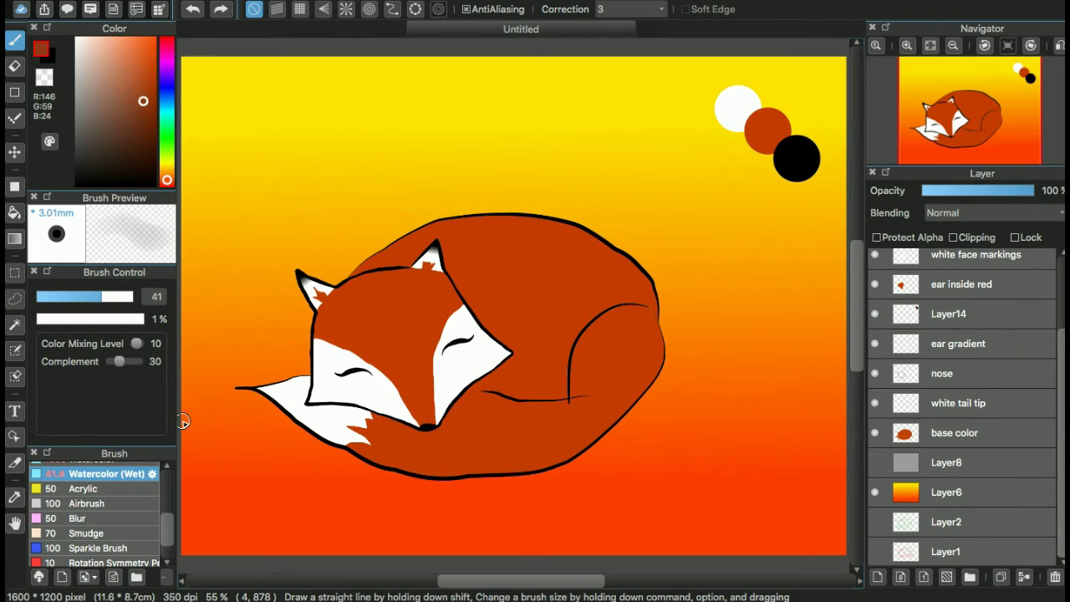
scroll(962, 401, up, 3)
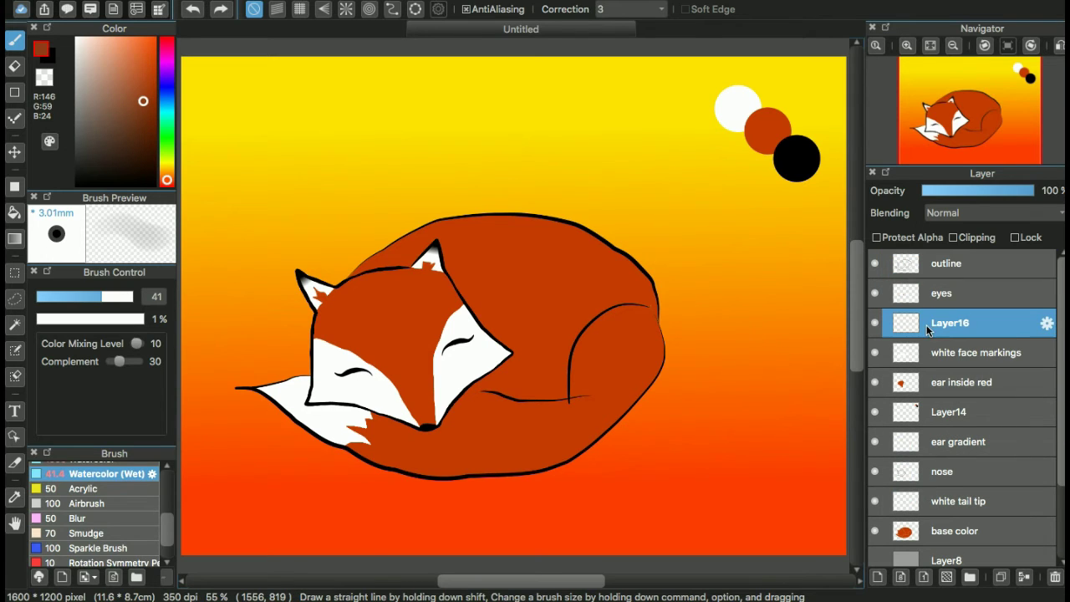
Move Layer16 below base color and paint a black ground shadow beneath the fox with the Pen at size 49 and 100% opacity
scroll(92, 510, up, 5)
click(77, 484)
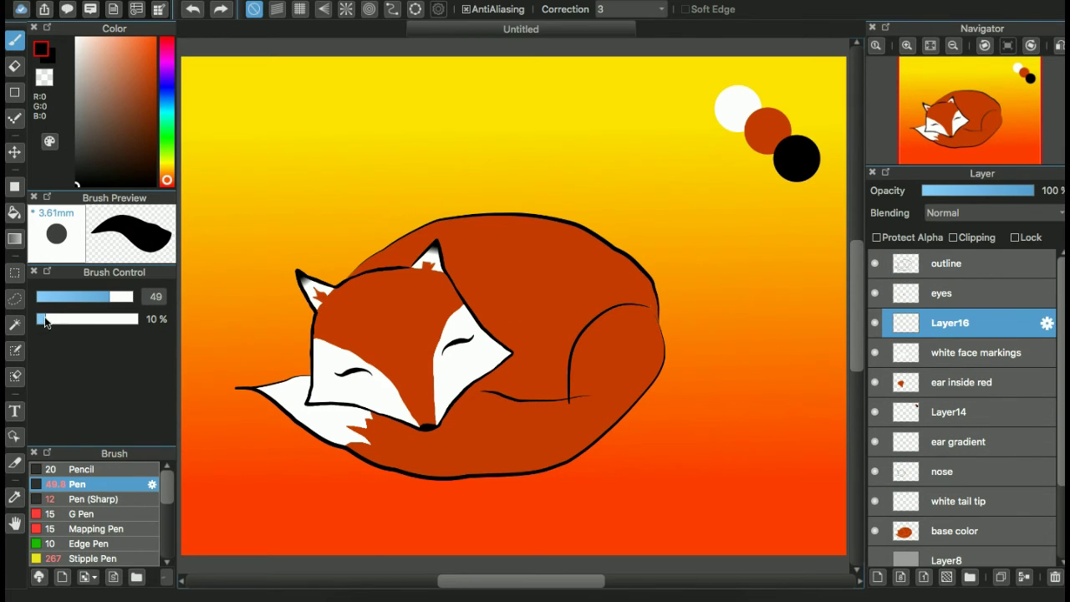
drag(234, 391, 375, 477)
key(ctrl+z)
drag(950, 323, 949, 530)
drag(45, 319, 132, 319)
mouse_move(234, 391)
mouse_down()
mouse_move(341, 452)
mouse_move(625, 402)
mouse_up()
key(ctrl+z)
mouse_move(234, 392)
mouse_down()
mouse_move(635, 401)
mouse_move(610, 494)
mouse_up()
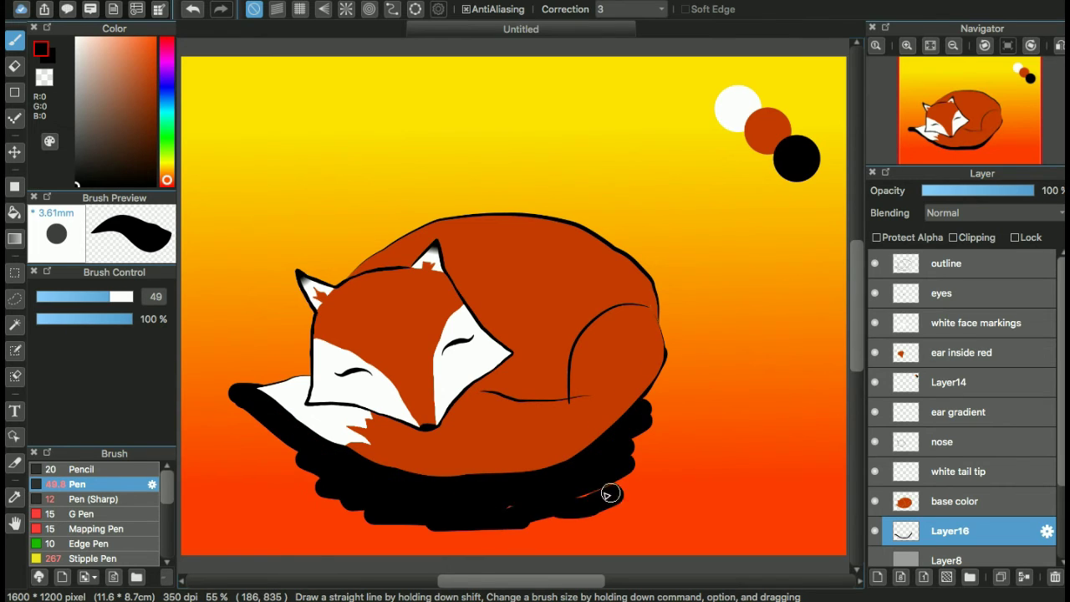
Lower the ground shadow layer's opacity to 44% and rename it bottom shadow
click(970, 190)
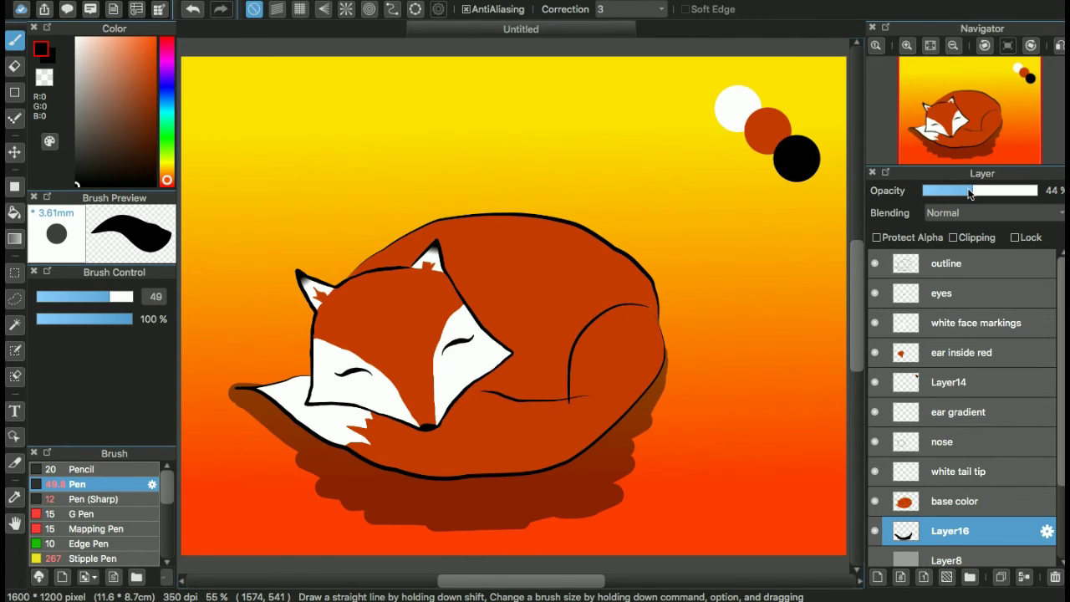
double_click(914, 533)
text(bottom shad)
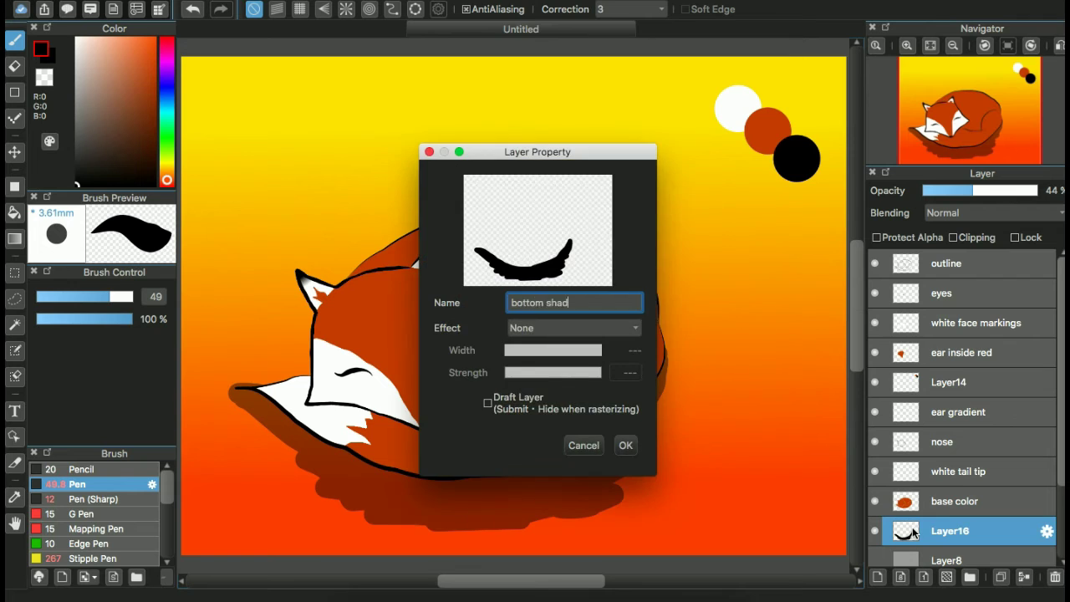
text(ow)
key(Return)
Paint black shading along the hind leg and belly lines on a new layer above base color, and set its opacity to 22%
key(ctrl+shift+n)
drag(959, 126, 970, 122)
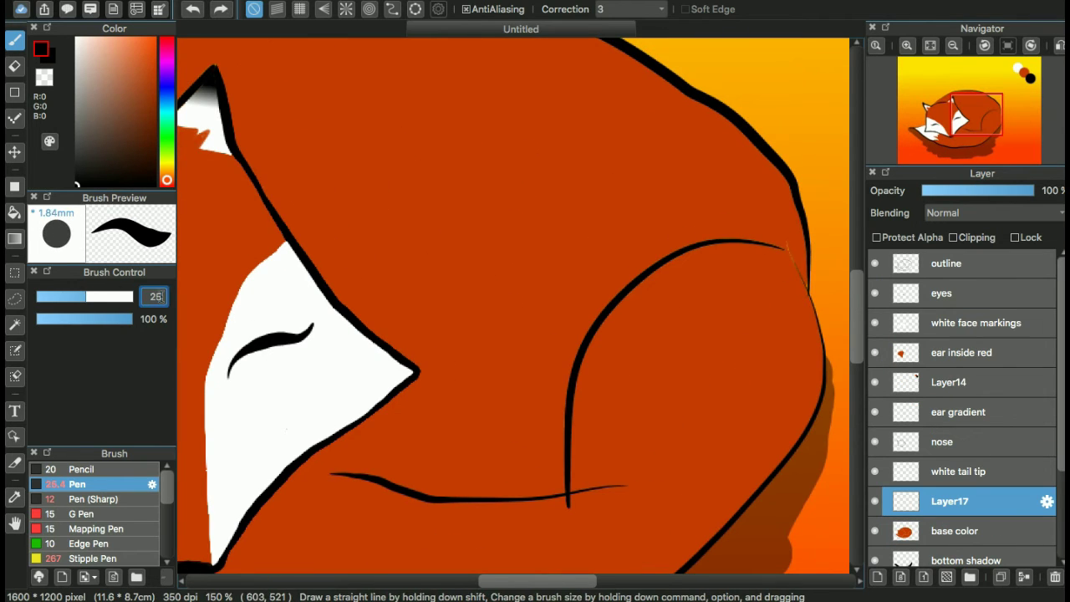
key(bracketleft)
mouse_move(776, 239)
mouse_down()
mouse_move(585, 330)
mouse_move(567, 500)
mouse_up()
mouse_move(640, 251)
mouse_down()
mouse_move(402, 478)
mouse_move(329, 473)
mouse_up()
drag(1033, 190, 946, 191)
Erase the excess shading around the hind leg with the Eraser, enlarged to size 41, and rename the layer leg shading
click(15, 65)
drag(635, 244, 723, 236)
key(bracketright)
key(bracketright)
key(bracketright)
key(bracketright)
key(bracketright)
key(bracketright)
key(bracketright)
key(bracketright)
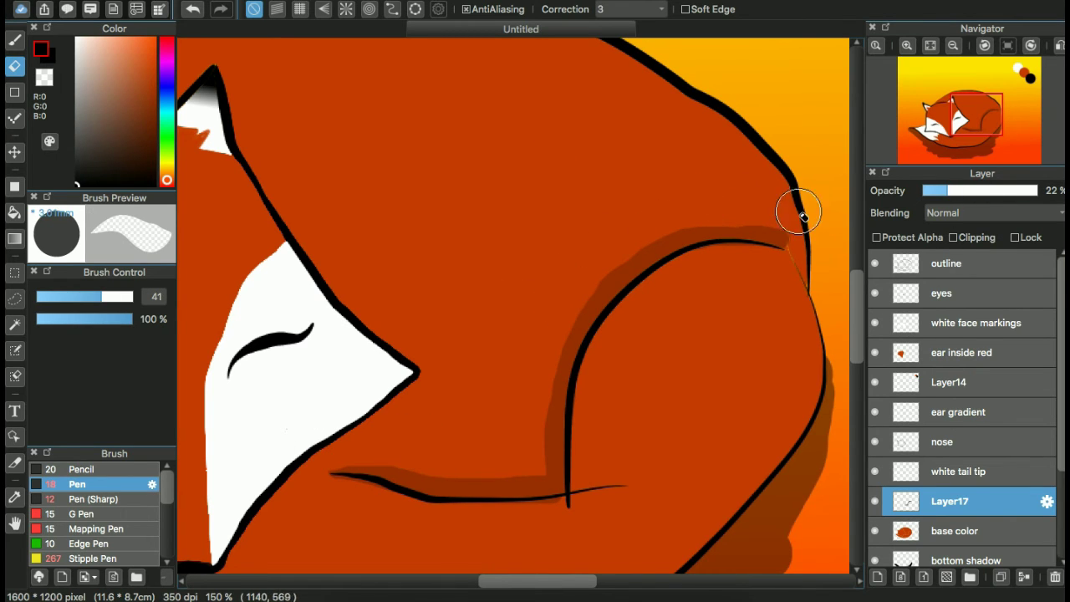
key(ctrl+0)
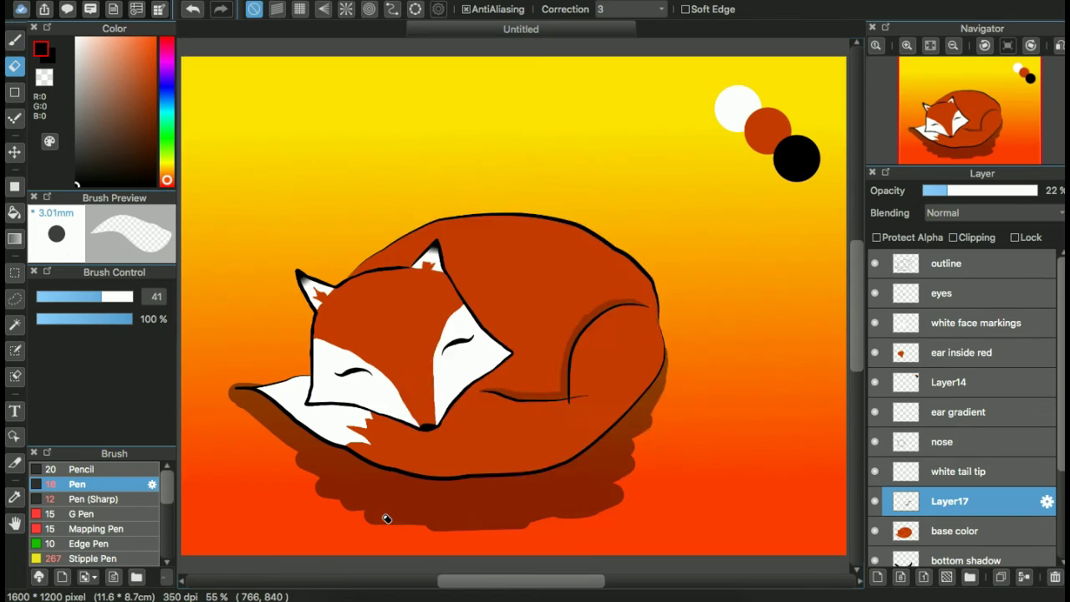
Paint a black shadow beneath the fox's face on a new layer above ear inside red, and set its opacity to 29%
click(961, 351)
key(ctrl+shift+n)
scroll(525, 255, up, 4)
key(b)
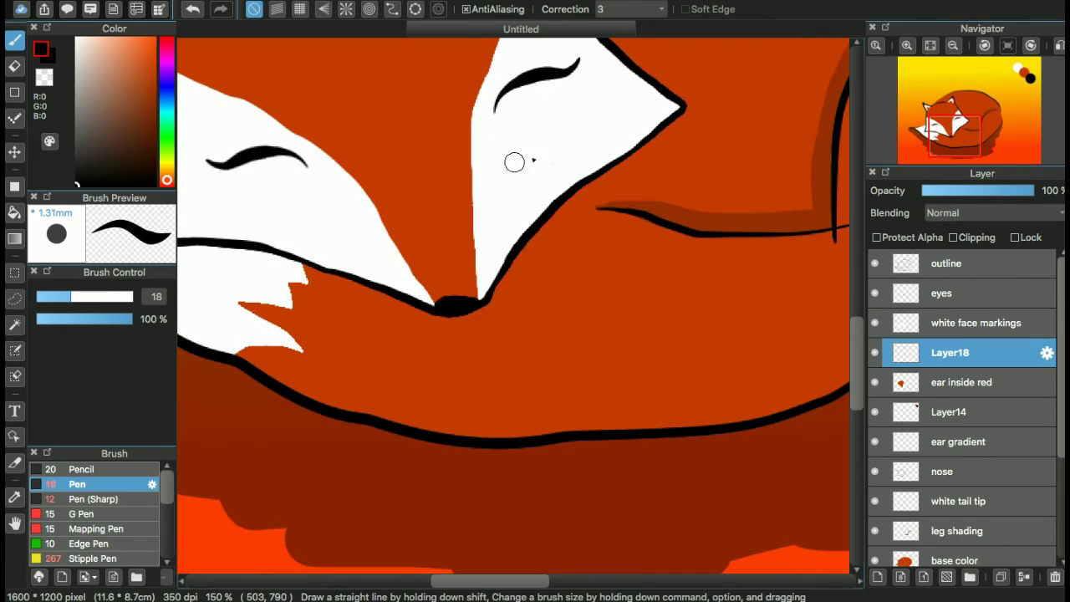
mouse_move(525, 255)
mouse_down()
mouse_move(482, 318)
mouse_move(376, 326)
mouse_up()
mouse_move(585, 401)
mouse_down()
mouse_move(438, 341)
mouse_move(292, 334)
mouse_up()
mouse_move(309, 342)
mouse_down()
mouse_move(519, 386)
mouse_move(745, 305)
mouse_move(770, 280)
mouse_up()
click(972, 194)
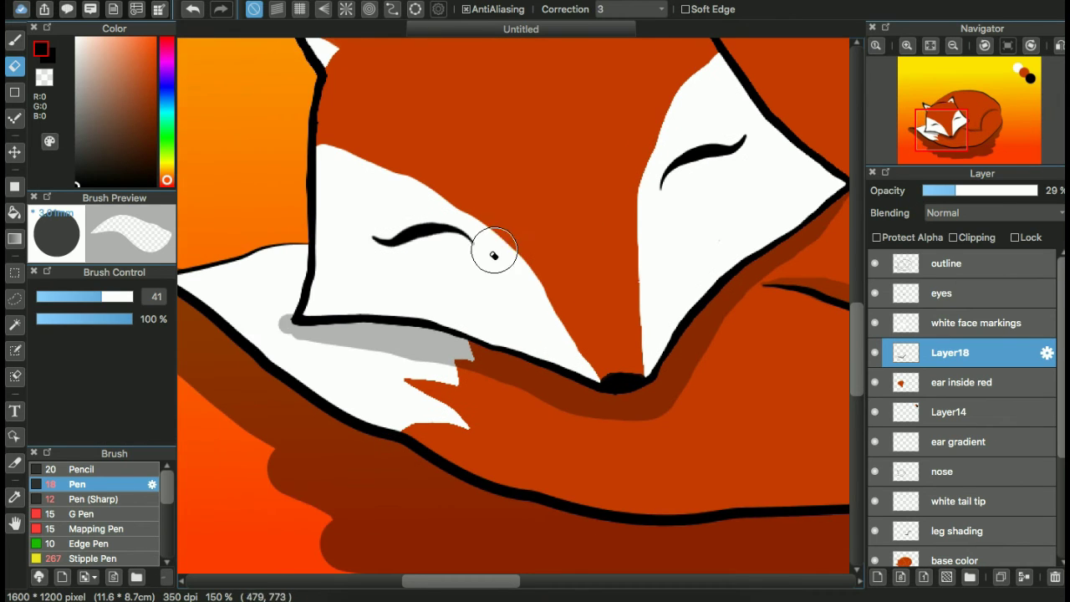
Erase the shadow spilling past the corner of the face and rename the layer under face shading
drag(269, 322, 318, 366)
key(ctrl+0)
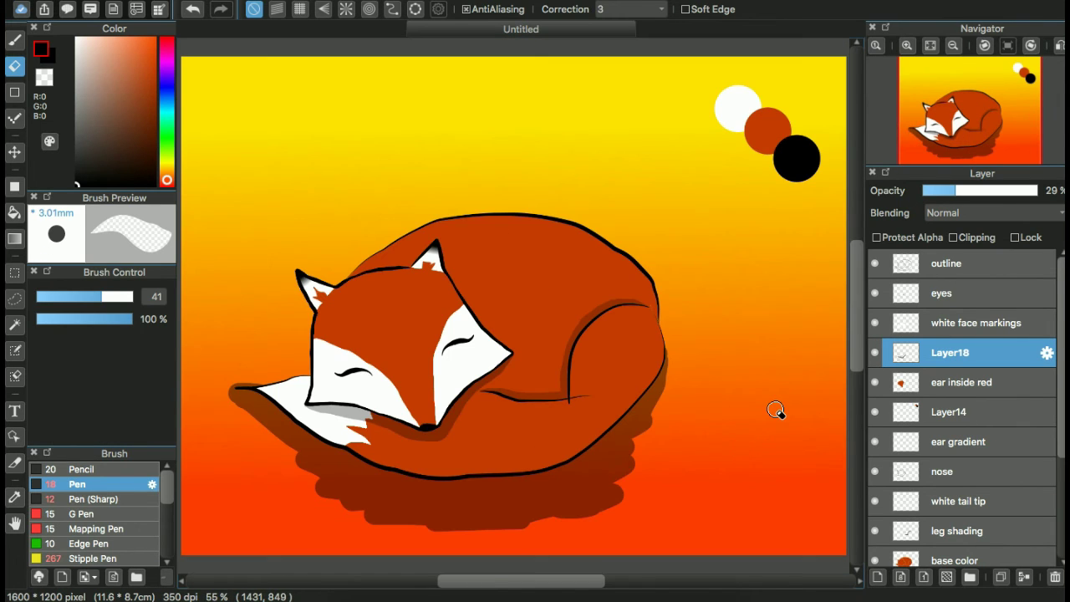
double_click(907, 355)
text(under face shading)
key(Return)
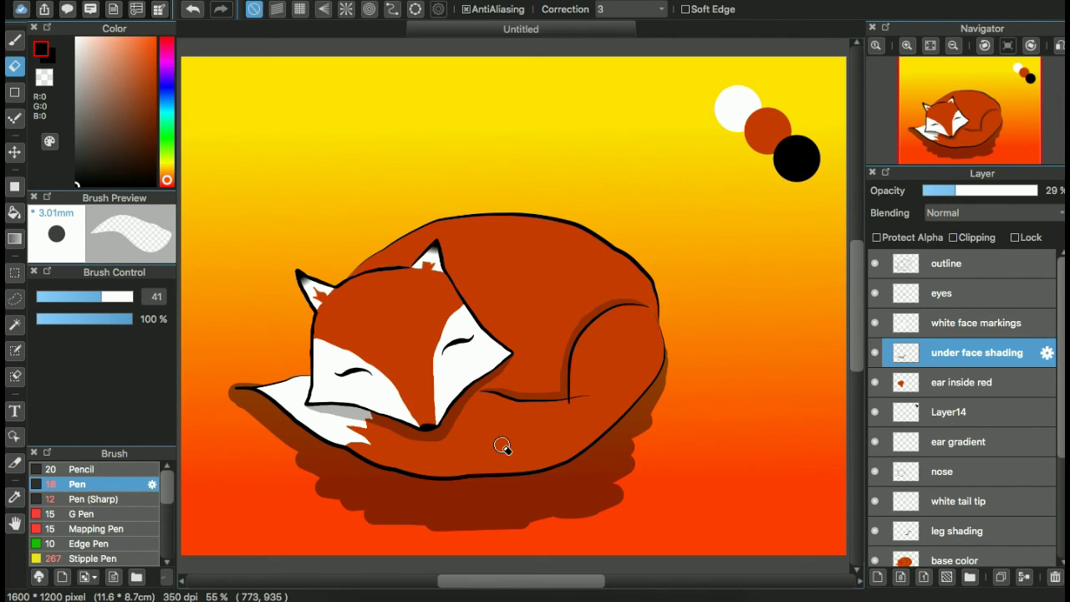
Add a layer above under face shading and lower its opacity to 12%
click(877, 577)
key(b)
drag(1035, 191, 938, 191)
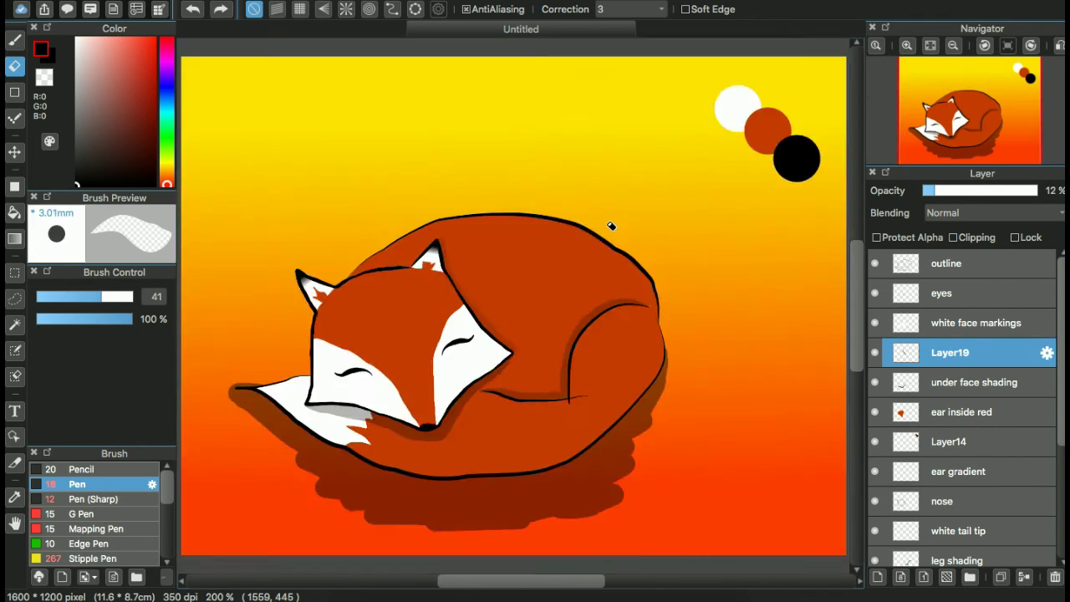